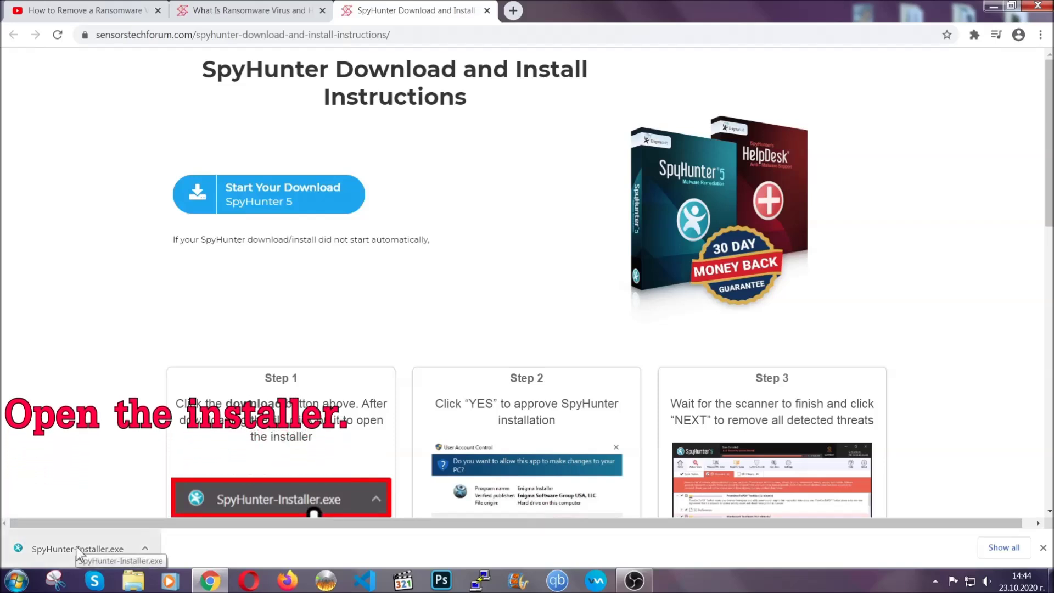
- Open the downloaded SpyHunter-Installer.exe from Chrome's download bar
{"action": "left_click", "coordinate": [77, 549]}
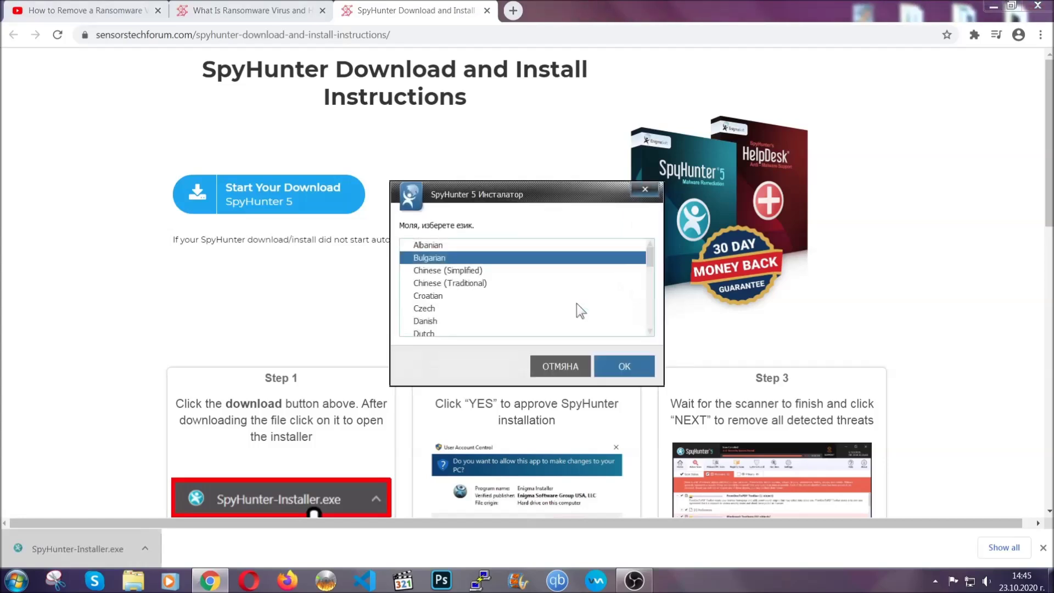
{"action": "scroll", "coordinate": [541, 300], "scroll_direction": "down", "scroll_amount": 2}
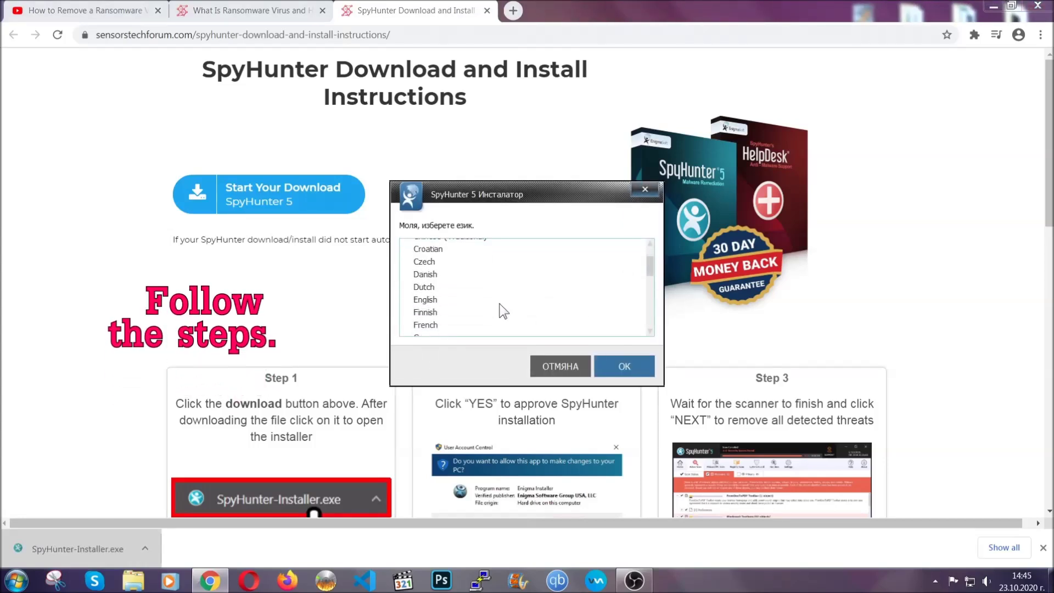
- Choose English, accept the license and privacy policy, install SpyHunter 5, and finish setup
{"action": "left_click", "coordinate": [494, 300]}
{"action": "left_click", "coordinate": [623, 365]}
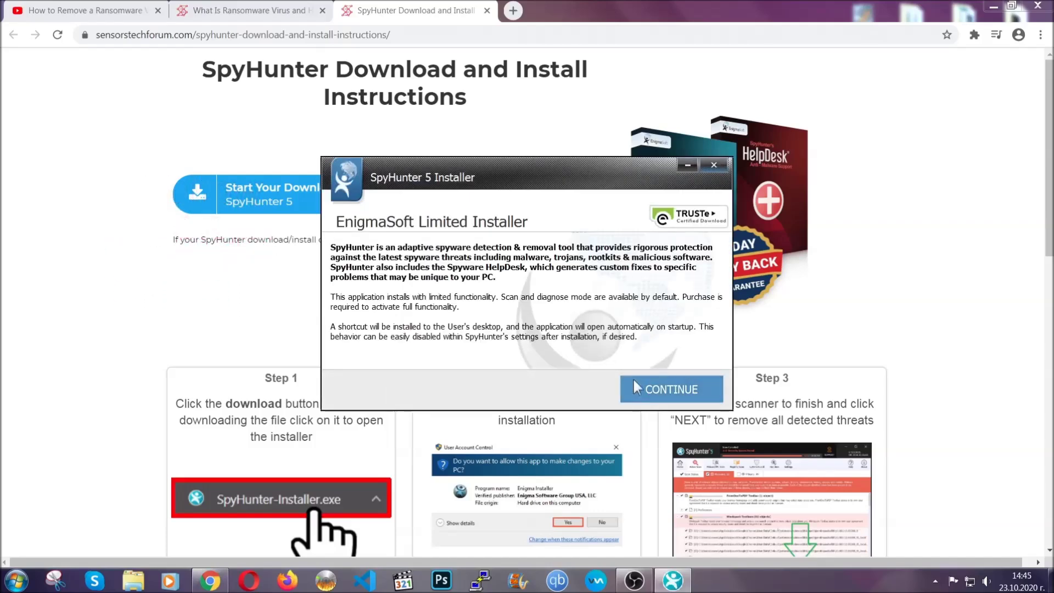
{"action": "left_click", "coordinate": [637, 381]}
{"action": "left_click", "coordinate": [536, 355]}
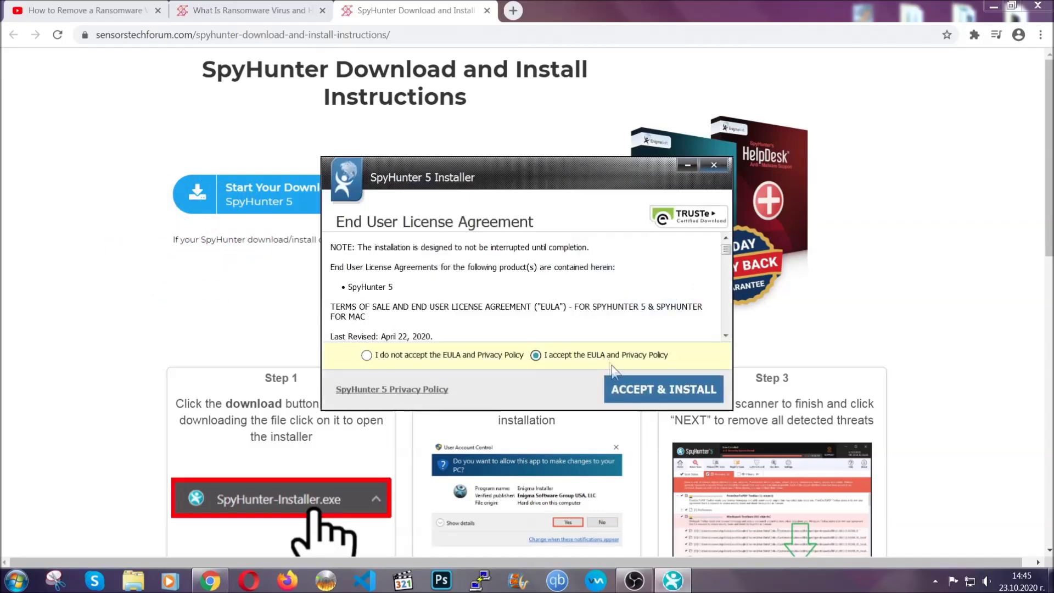
{"action": "left_click", "coordinate": [628, 384]}
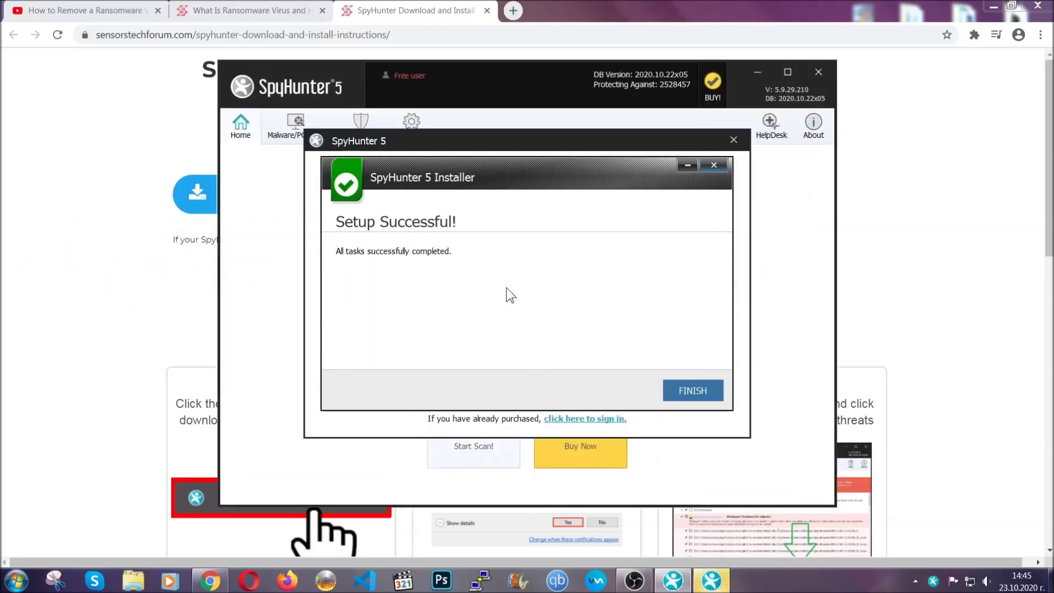
{"action": "left_click", "coordinate": [674, 392]}
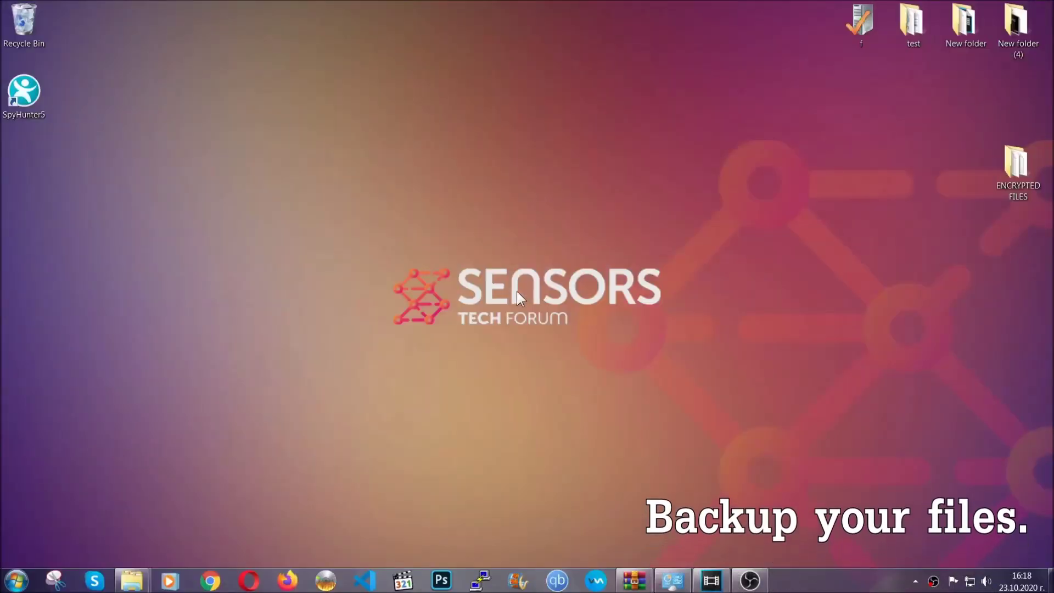
- Copy all six encrypted .efji files in the ENCRYPTED FILES folder
{"action": "left_click", "coordinate": [1011, 170]}
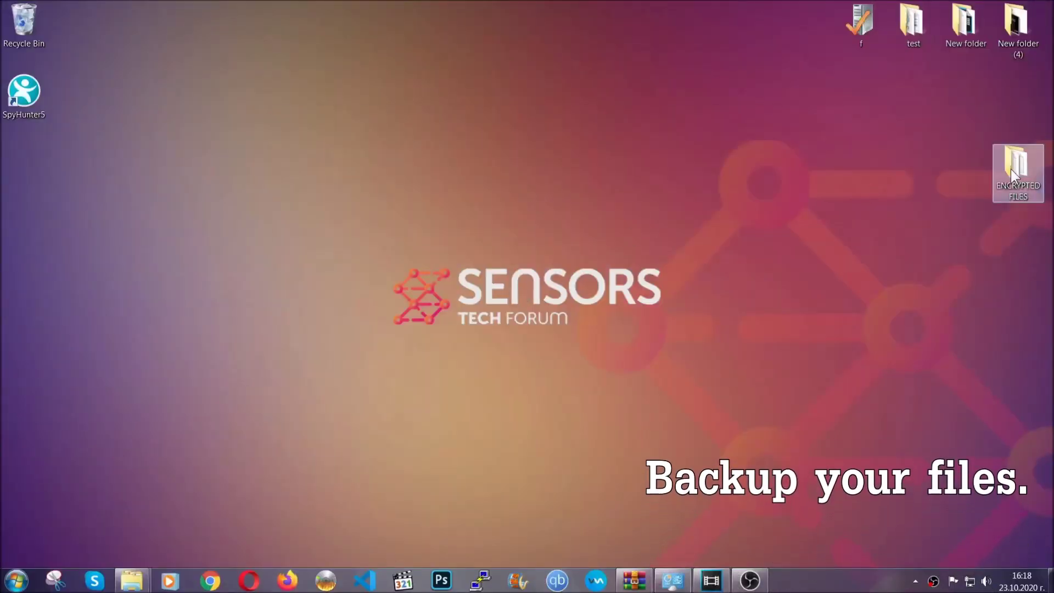
{"action": "double_click", "coordinate": [1011, 168]}
{"action": "left_click_drag", "start_coordinate": [396, 272], "coordinate": [826, 201]}
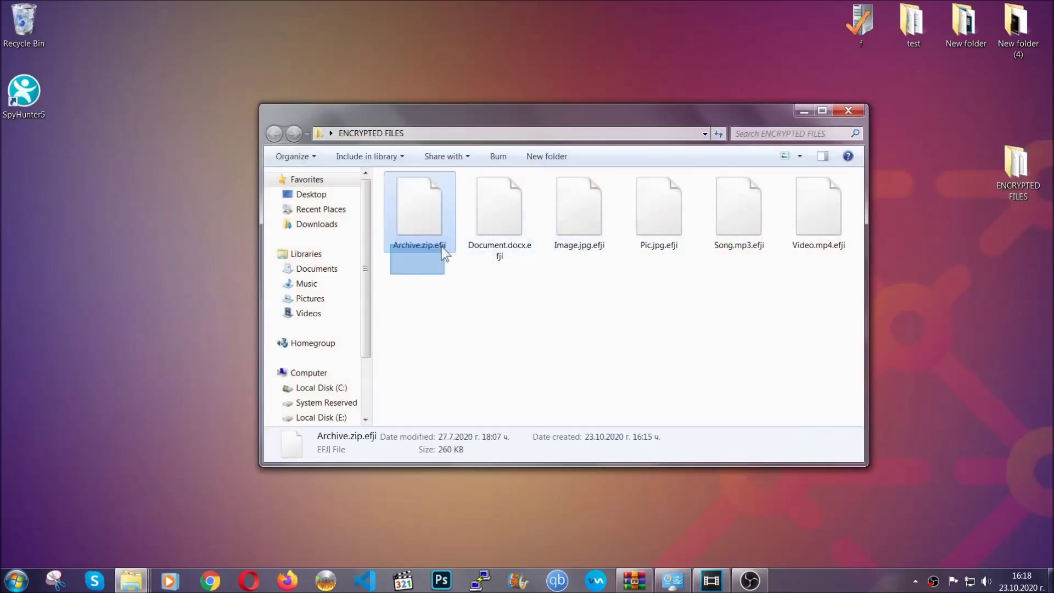
{"action": "right_click", "coordinate": [825, 201]}
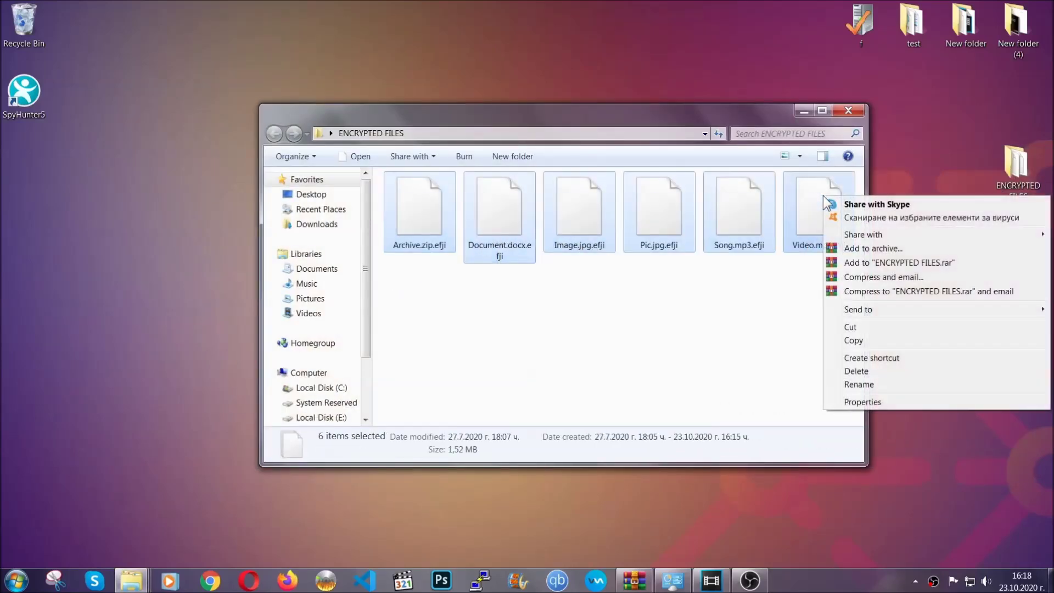
{"action": "left_click", "coordinate": [855, 341]}
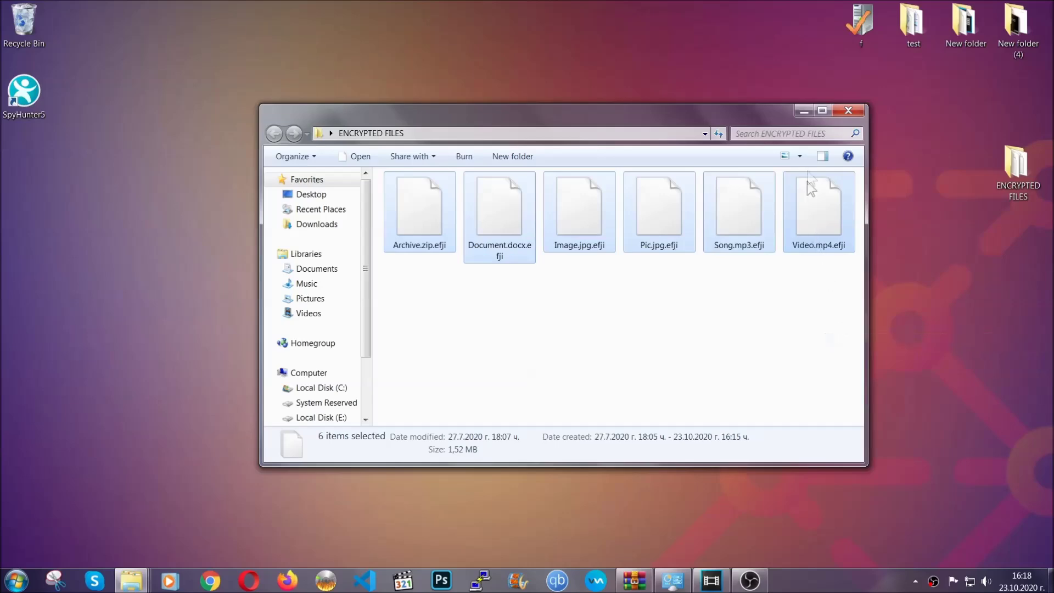
- Paste the six files onto FLASH DRIVE (H:) and close its window
{"action": "left_click", "coordinate": [807, 111]}
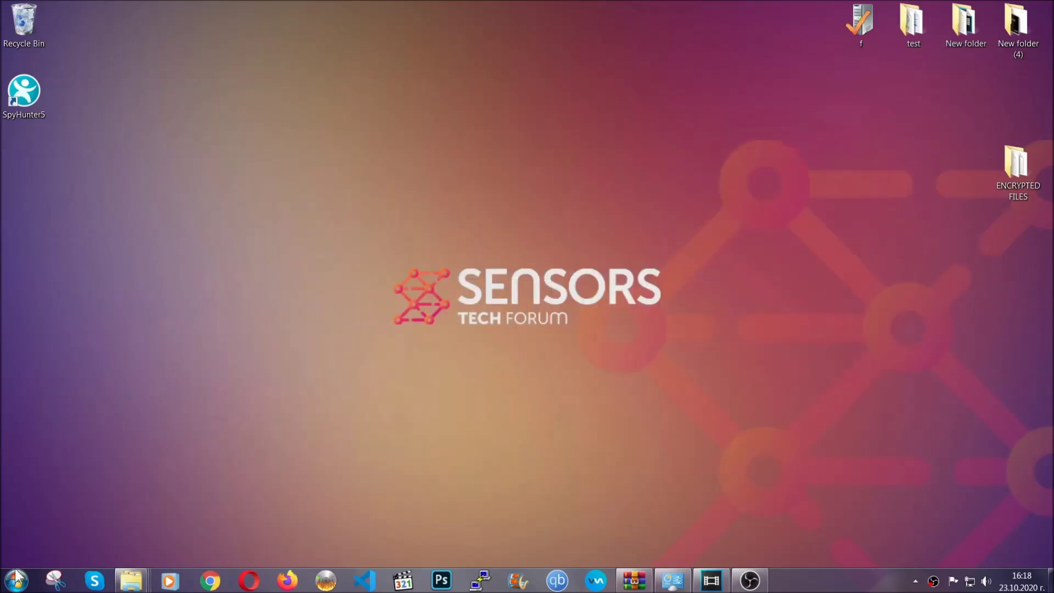
{"action": "left_click", "coordinate": [14, 579]}
{"action": "left_click", "coordinate": [203, 412]}
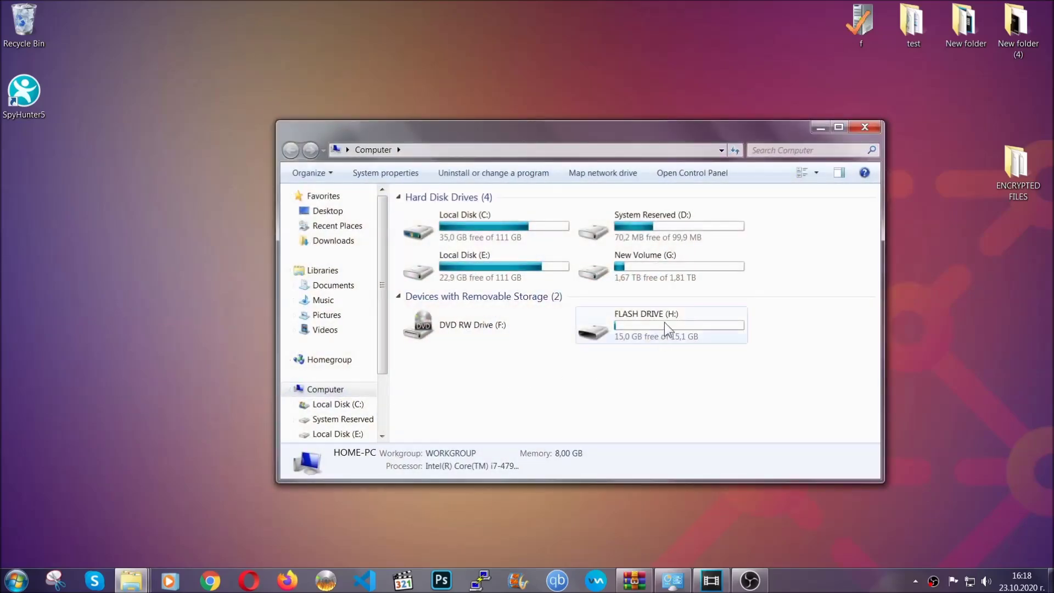
{"action": "double_click", "coordinate": [665, 323]}
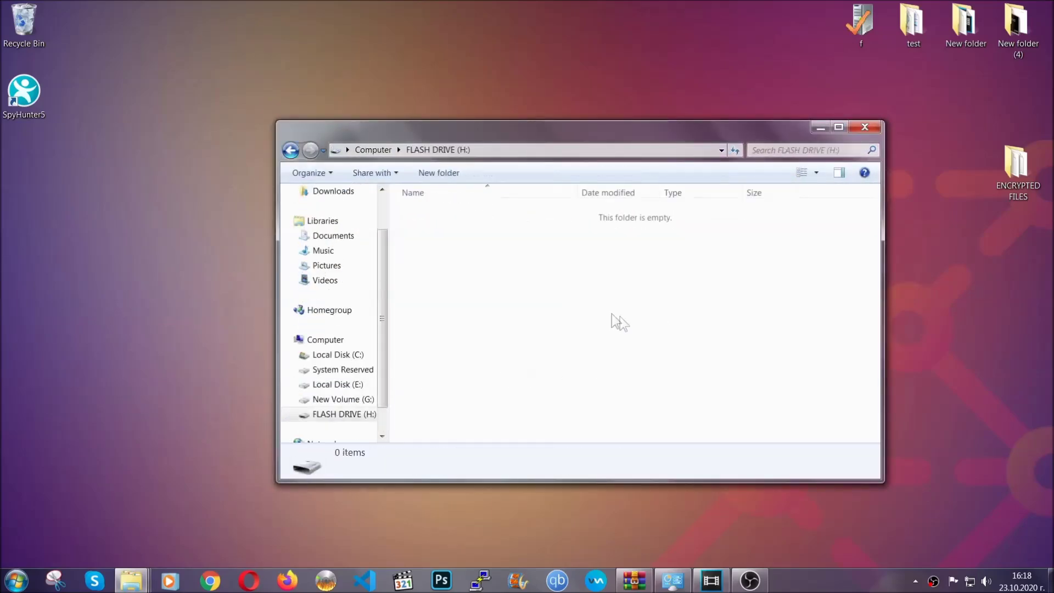
{"action": "right_click", "coordinate": [455, 245]}
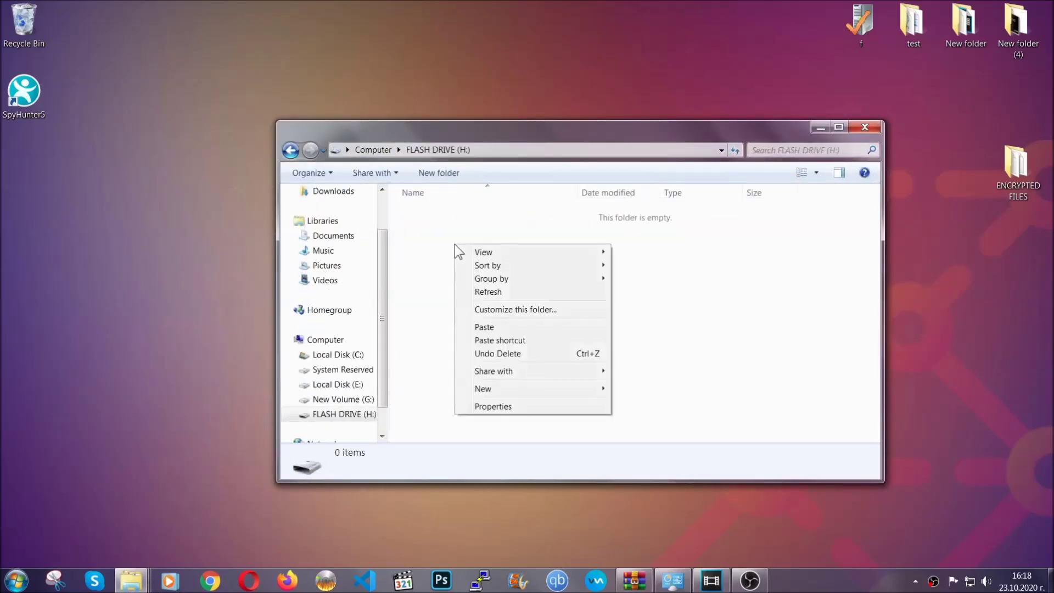
{"action": "left_click", "coordinate": [484, 327]}
{"action": "left_click", "coordinate": [481, 328]}
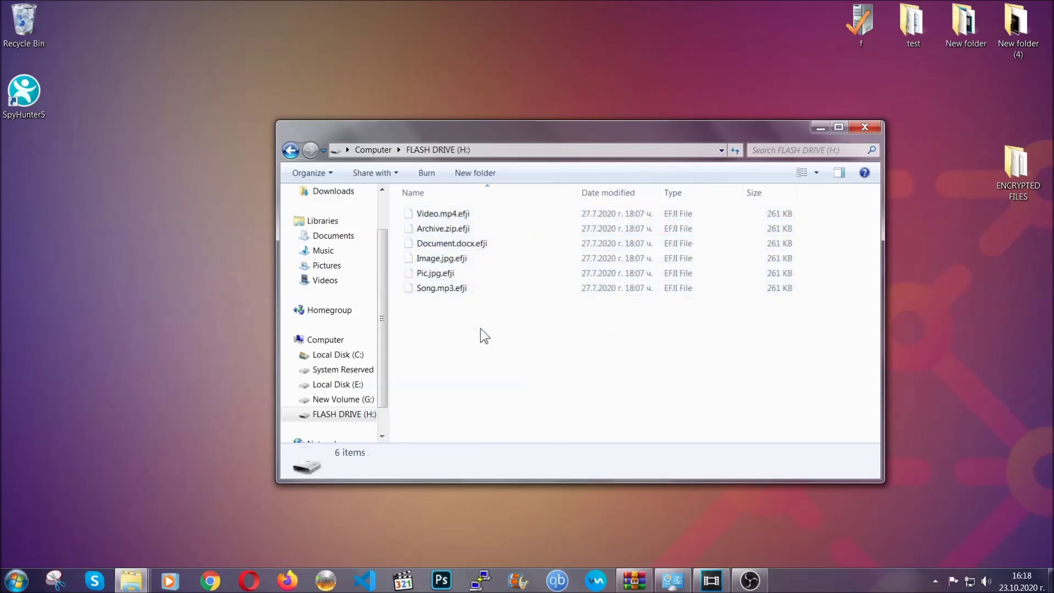
{"action": "left_click", "coordinate": [871, 130]}
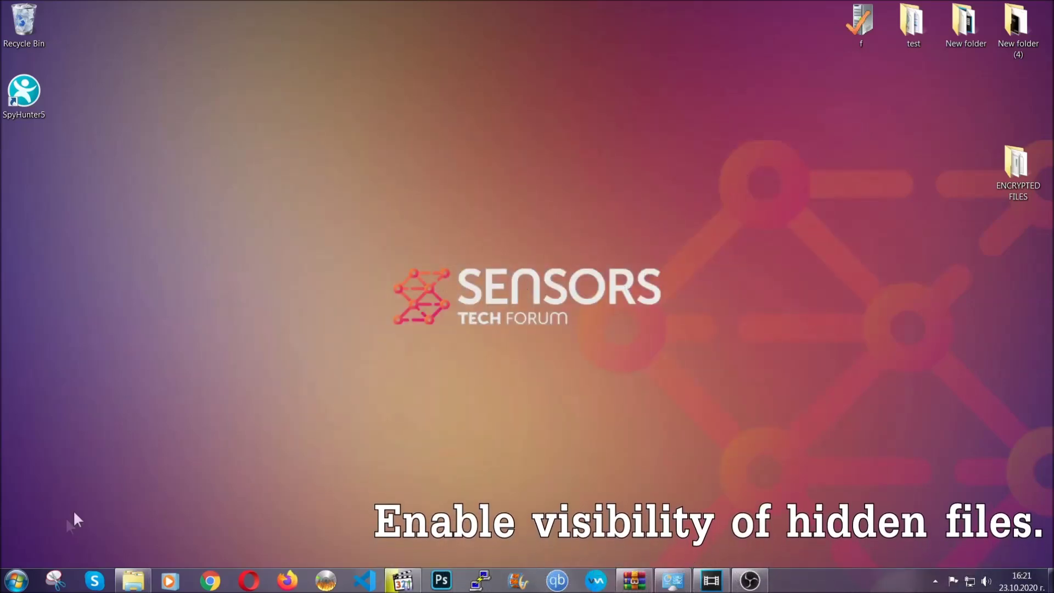
- Turn on 'Show hidden files, folders, and drives' in Folder Options and apply it
{"action": "left_click", "coordinate": [14, 581]}
{"action": "left_click", "coordinate": [75, 548]}
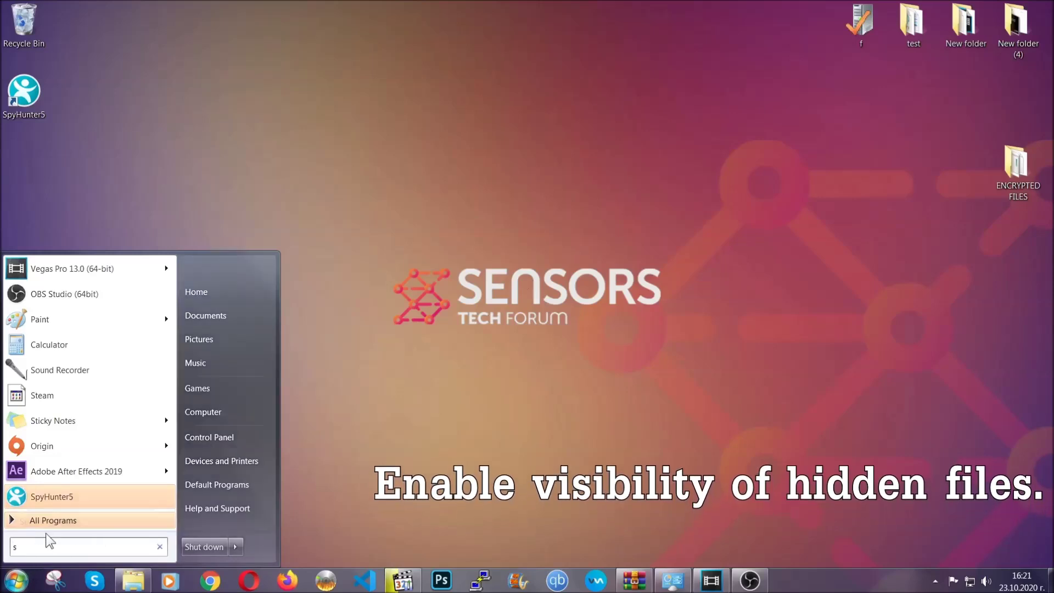
{"action": "type", "text": "show"}
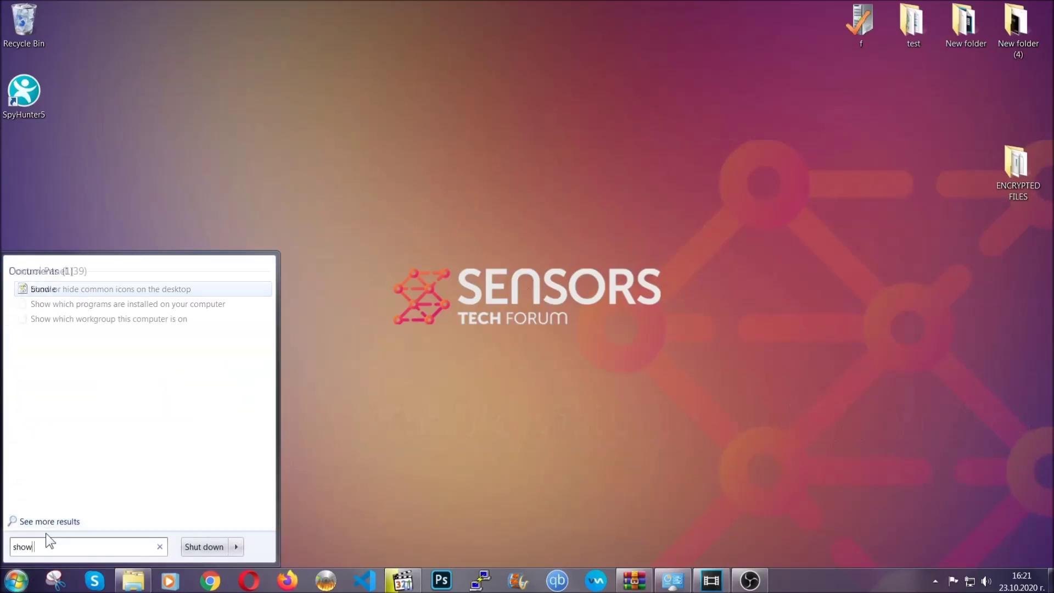
{"action": "type", "text": "hidden files and folders"}
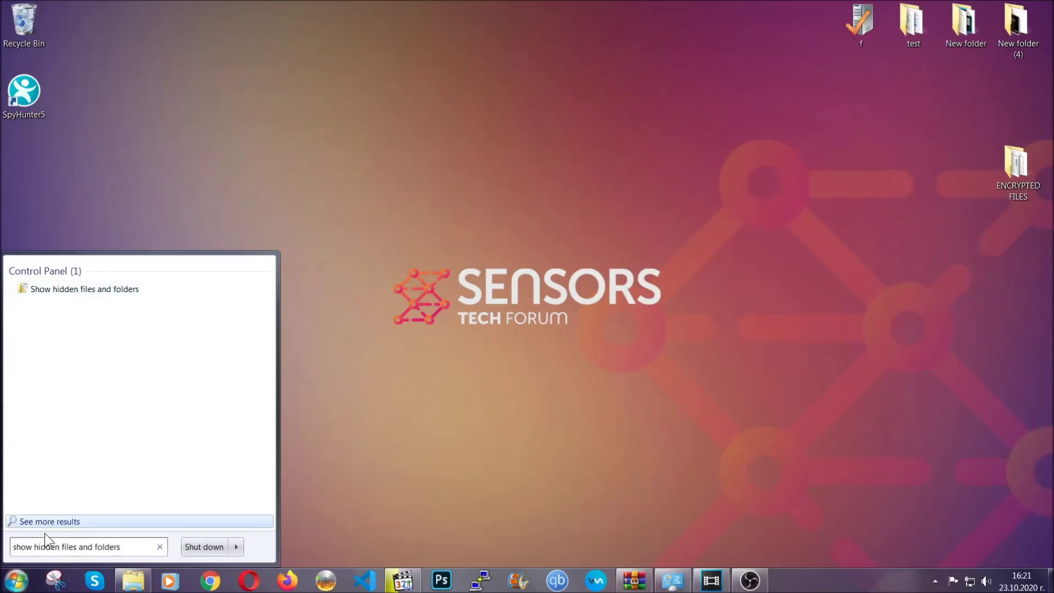
{"action": "left_click", "coordinate": [125, 290]}
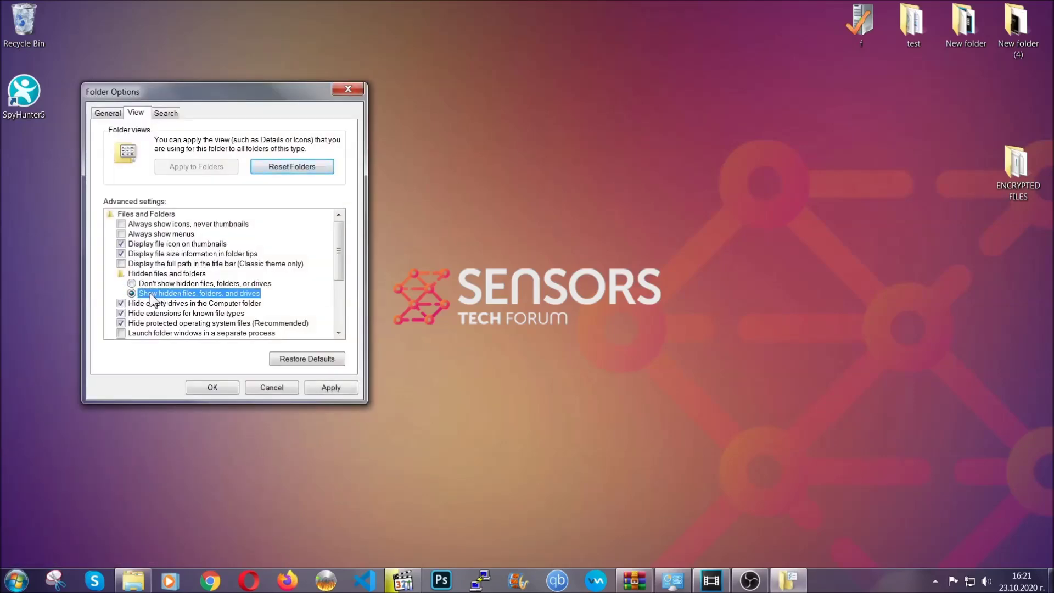
{"action": "left_click", "coordinate": [331, 388]}
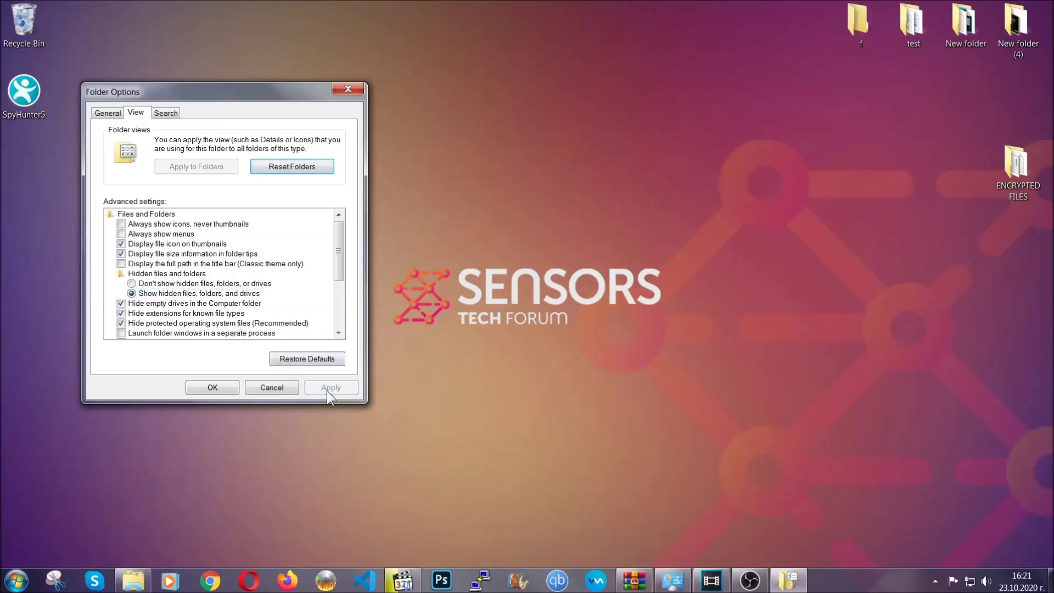
{"action": "left_click", "coordinate": [212, 388]}
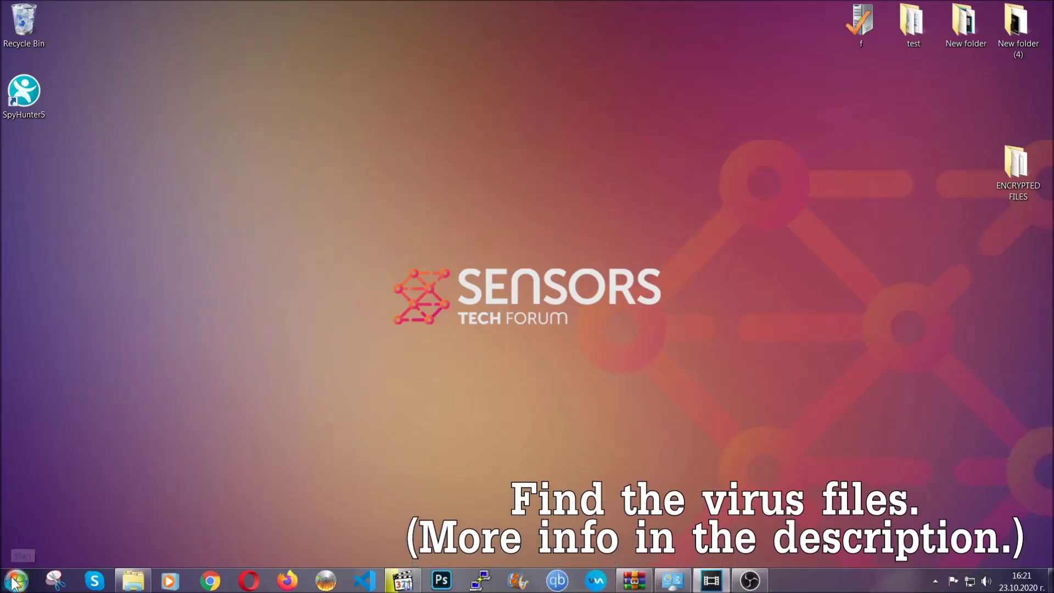
{"action": "left_click", "coordinate": [15, 580]}
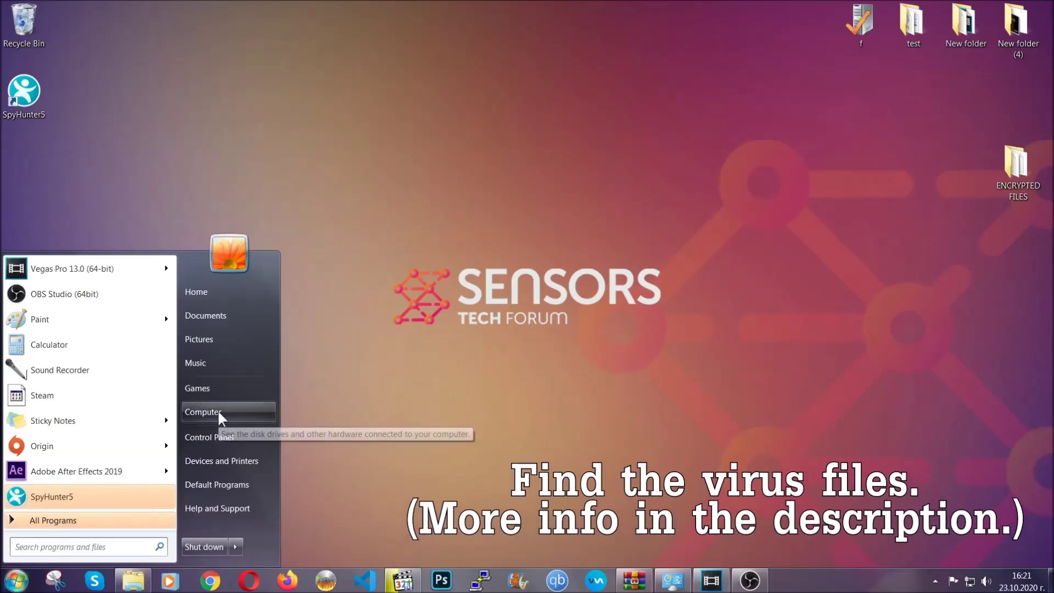
- Search the computer for the EXAMPLE VIRUS NAME executable
{"action": "left_click", "coordinate": [203, 411]}
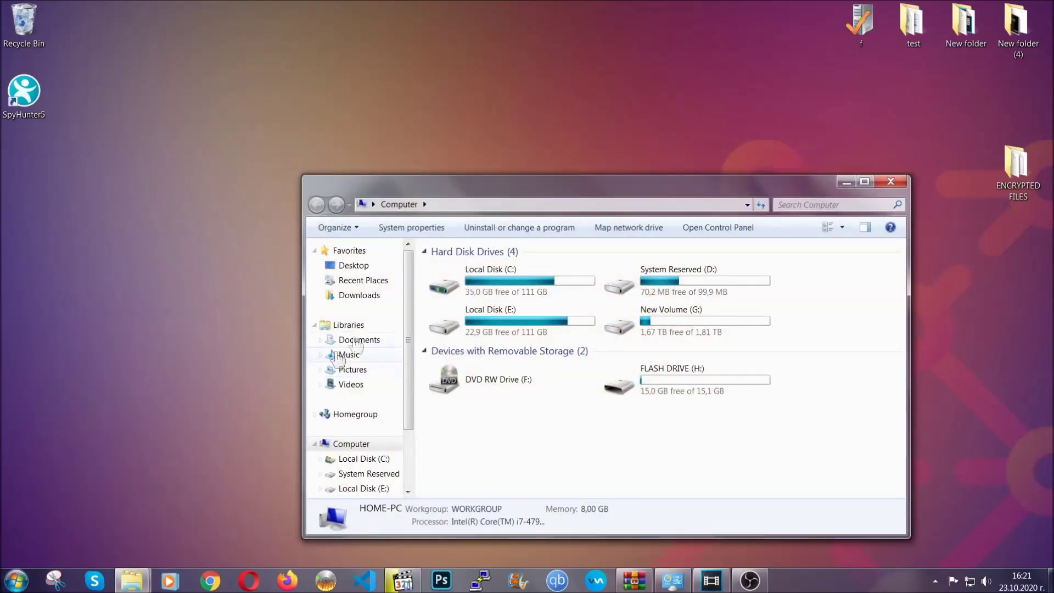
{"action": "left_click_drag", "start_coordinate": [576, 192], "coordinate": [508, 148]}
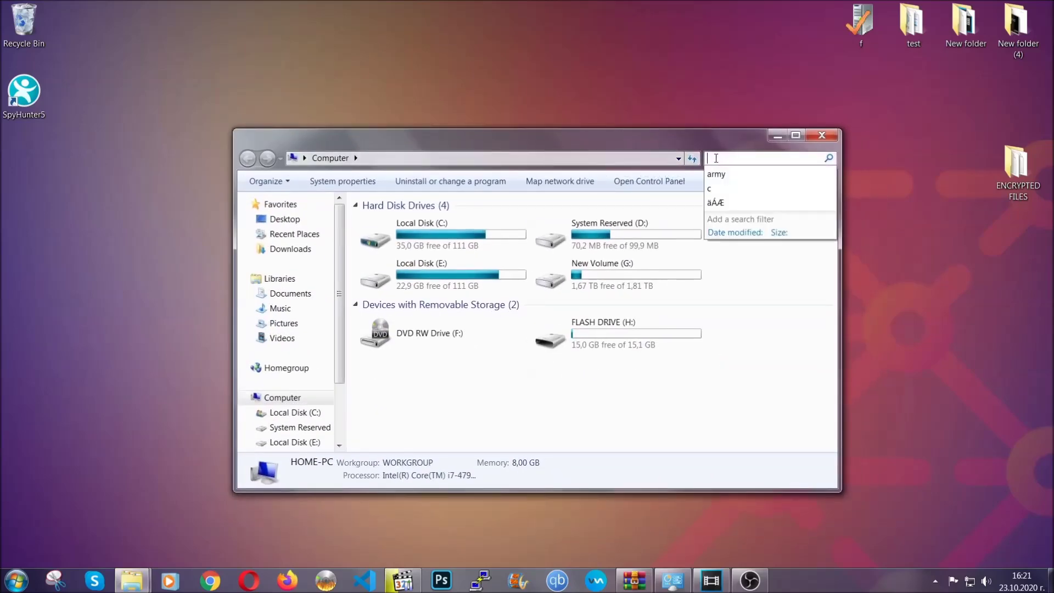
{"action": "type", "text": "fileextension"}
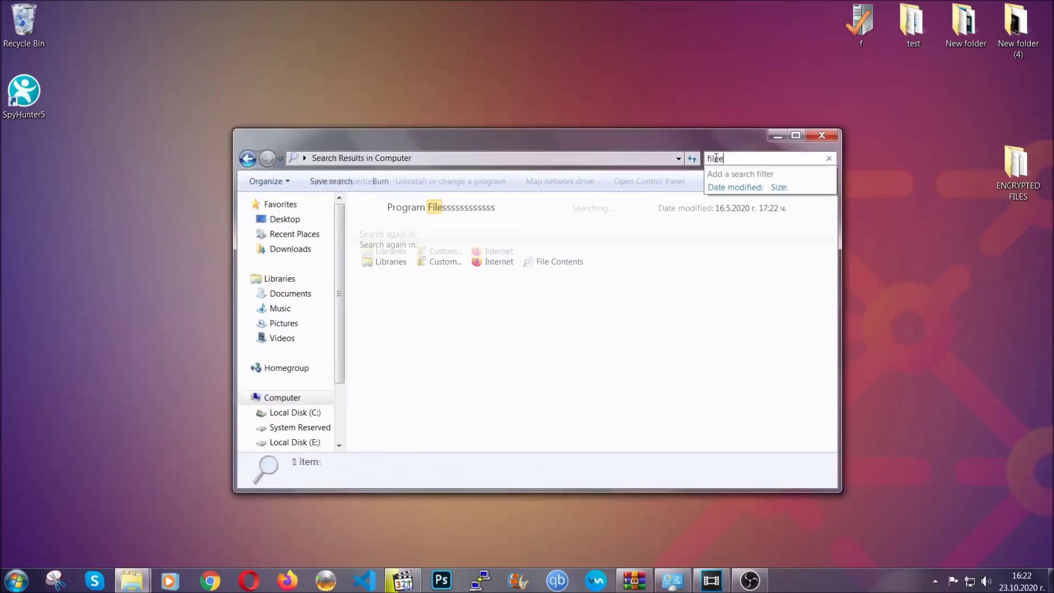
{"action": "type", "text": ":exe "}
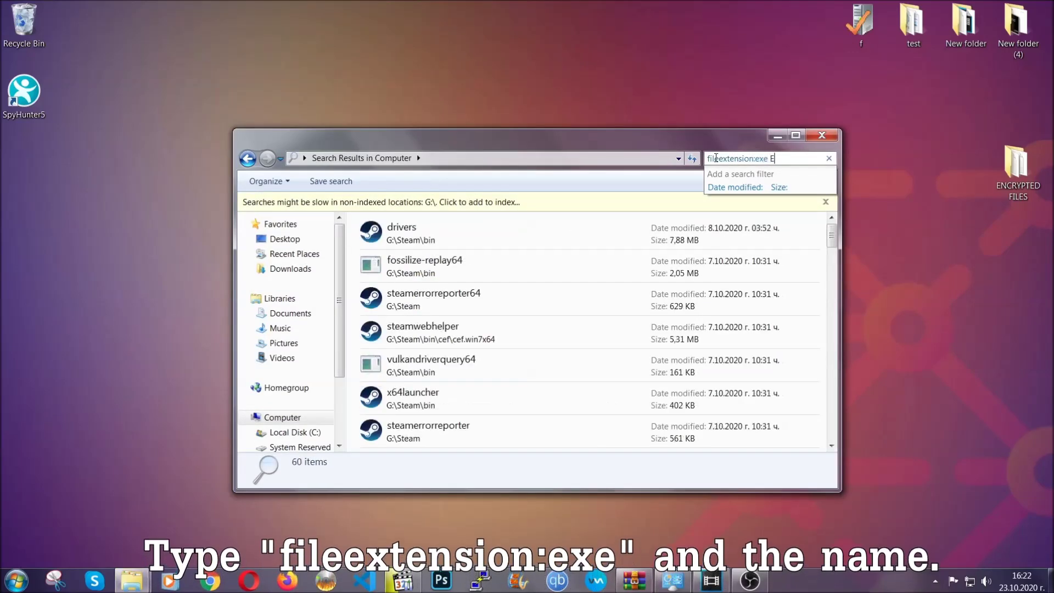
{"action": "type", "text": "Exampl"}
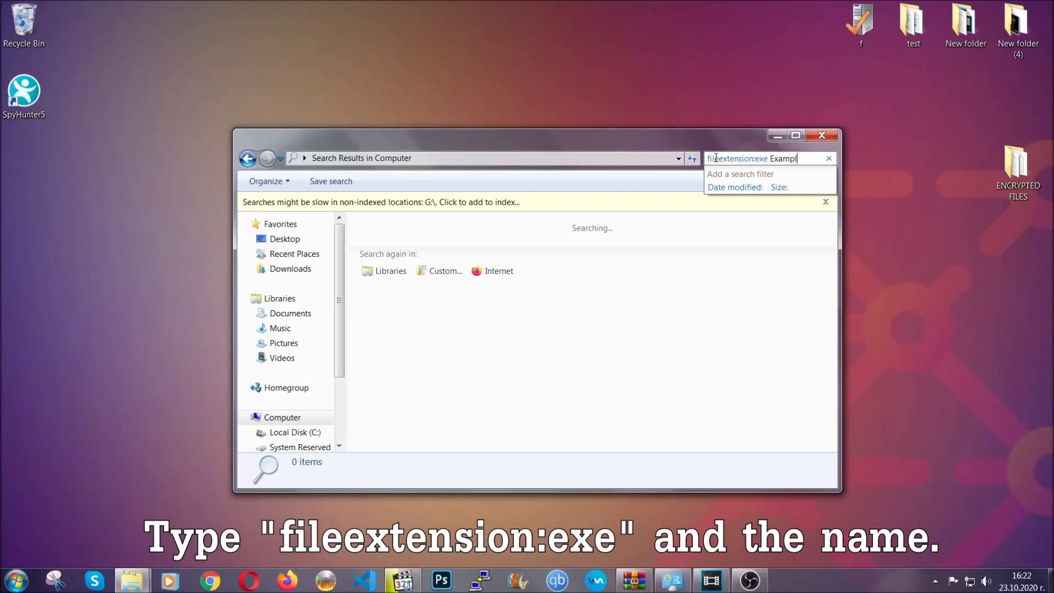
{"action": "type", "text": "e Virus Name"}
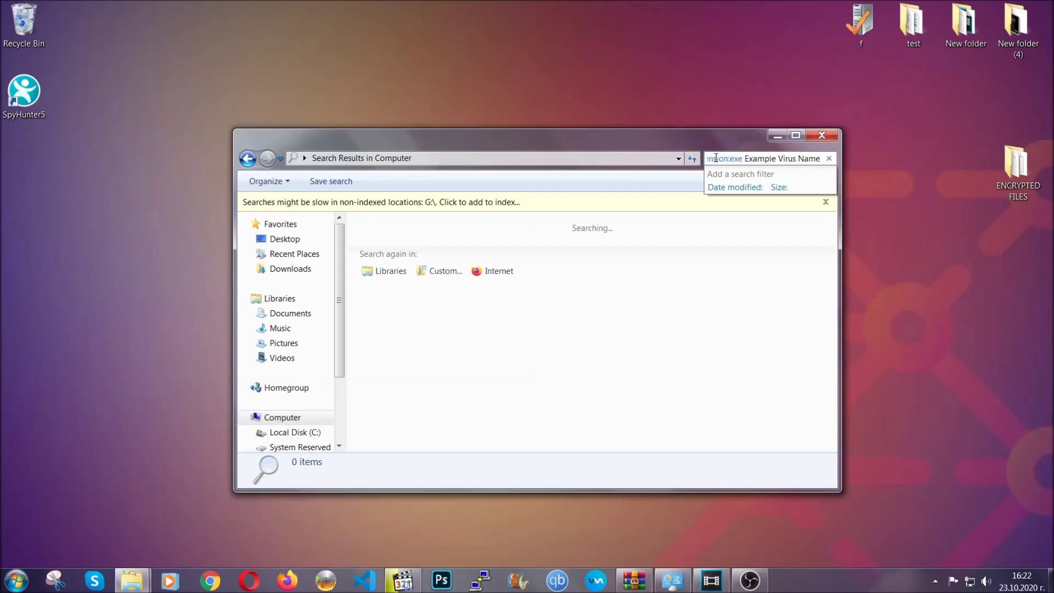
{"action": "key", "text": "Return"}
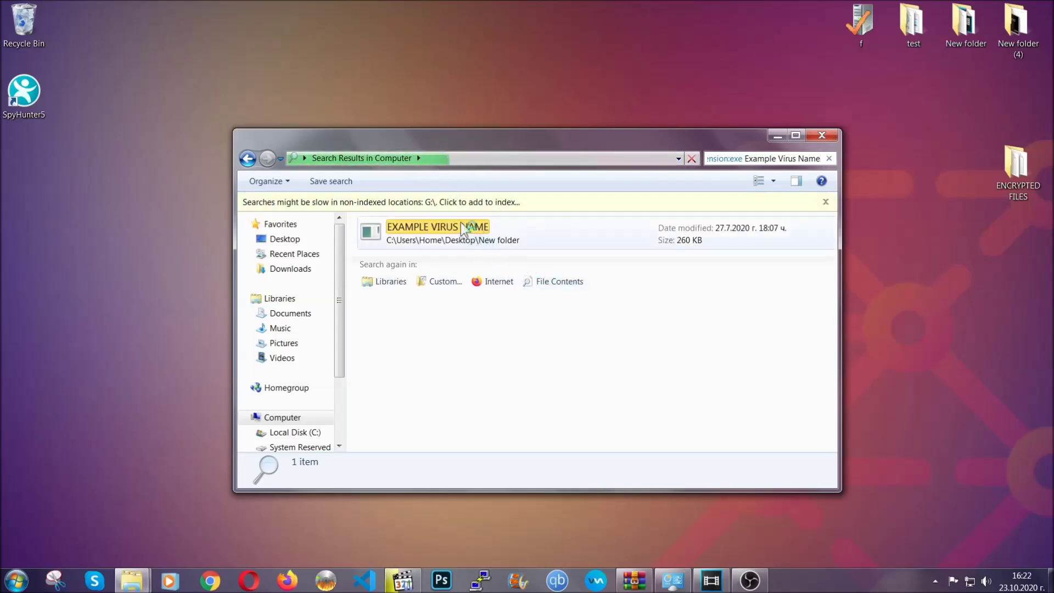
- Delete the EXAMPLE VIRUS NAME file to the Recycle Bin and close the results window
{"action": "left_click", "coordinate": [460, 229]}
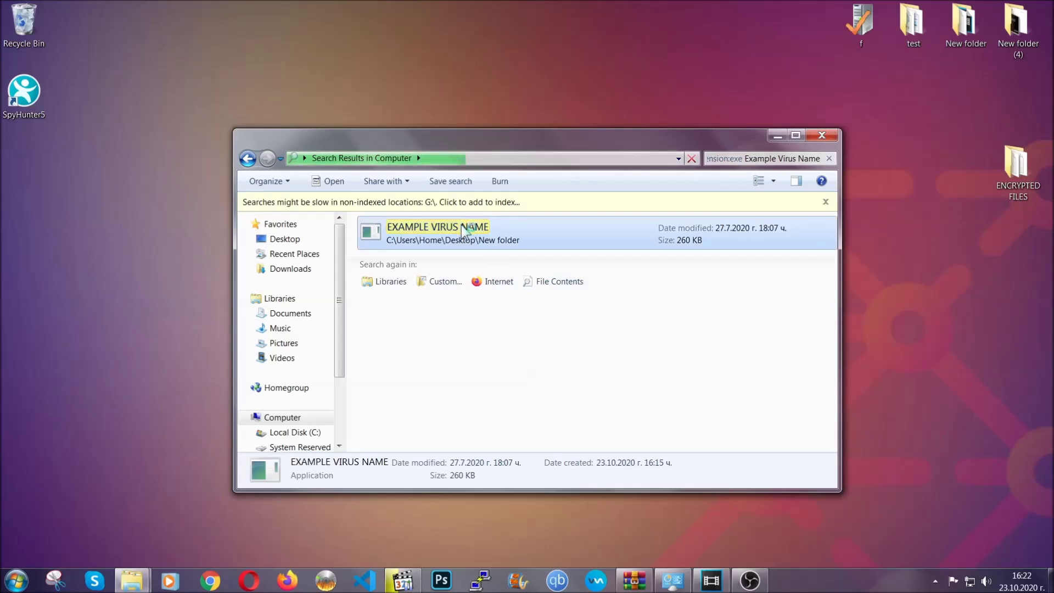
{"action": "right_click", "coordinate": [461, 225]}
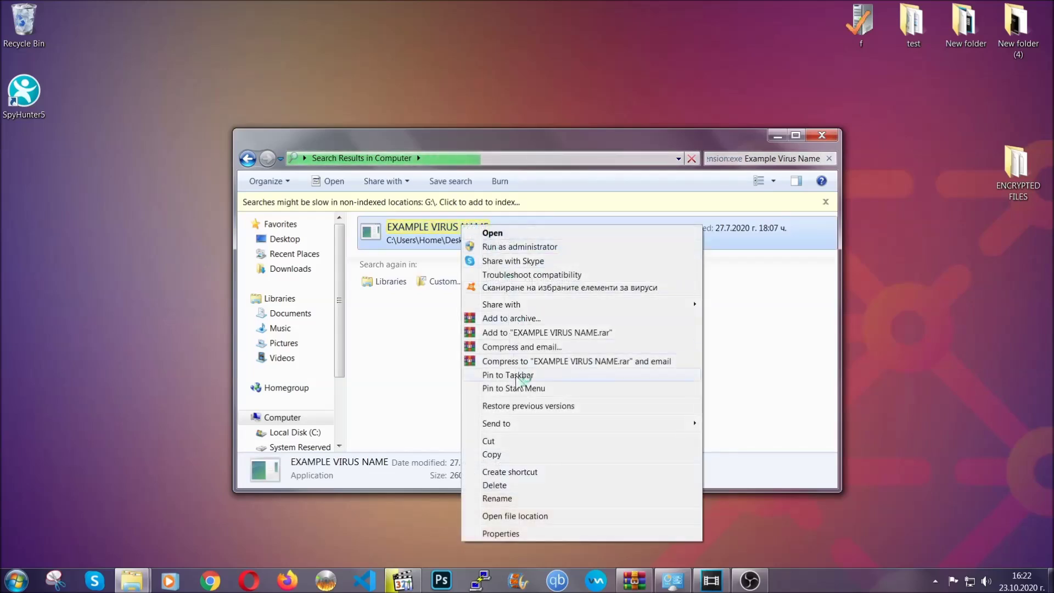
{"action": "left_click", "coordinate": [495, 485]}
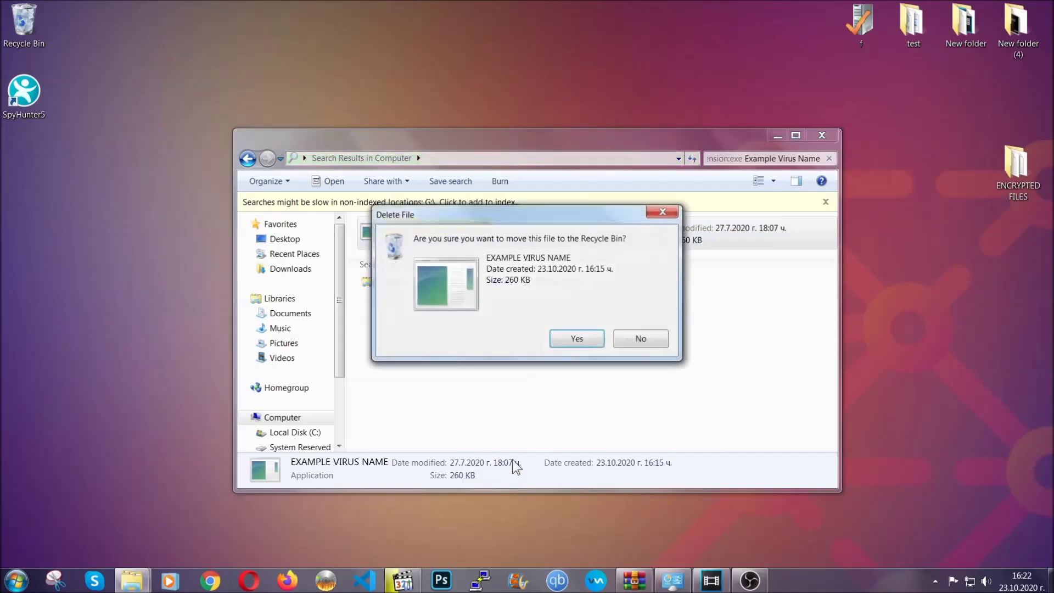
{"action": "left_click", "coordinate": [577, 339]}
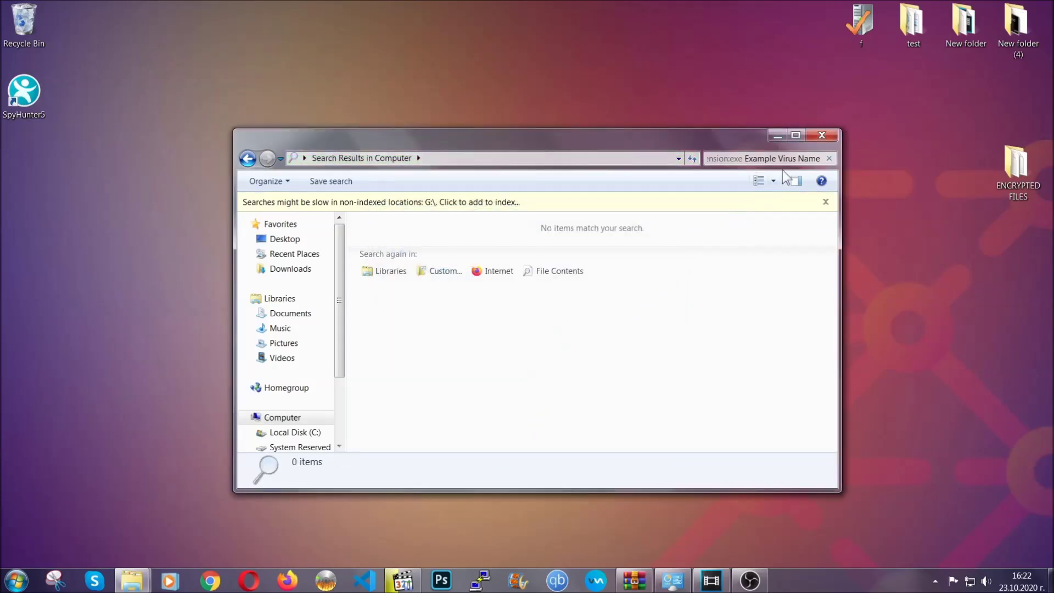
{"action": "left_click", "coordinate": [824, 136]}
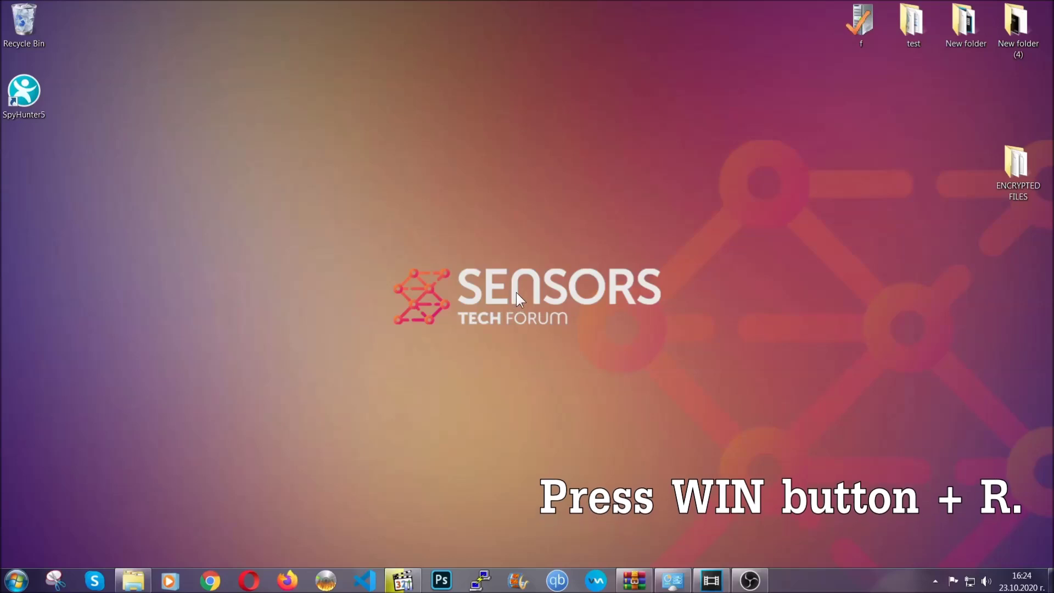
- Launch Registry Editor by entering REGEDIT in the Win+R Run dialog
{"action": "key", "text": "super+r"}
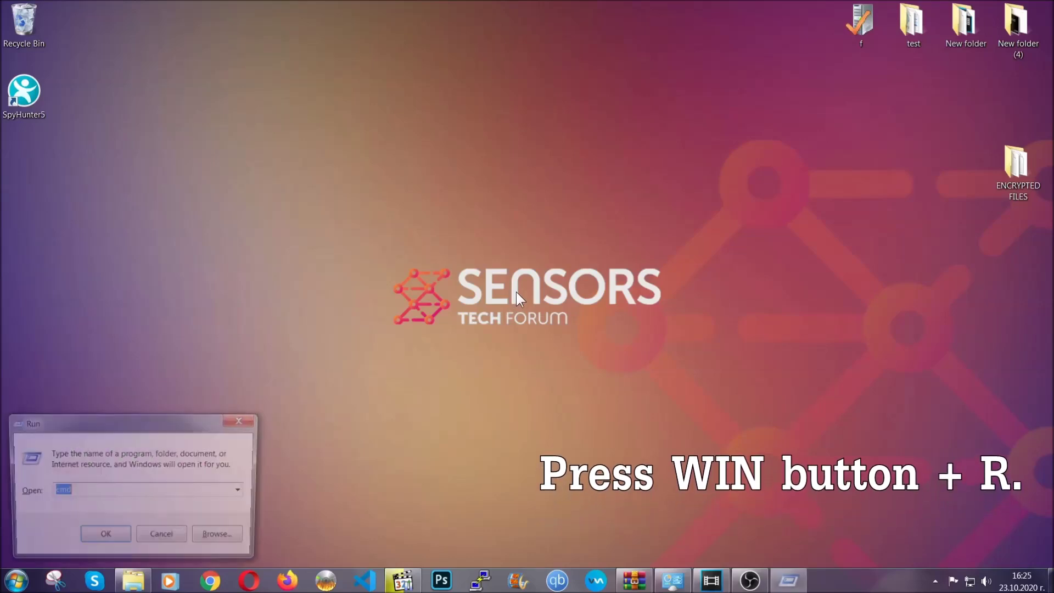
{"action": "left_click", "coordinate": [101, 490]}
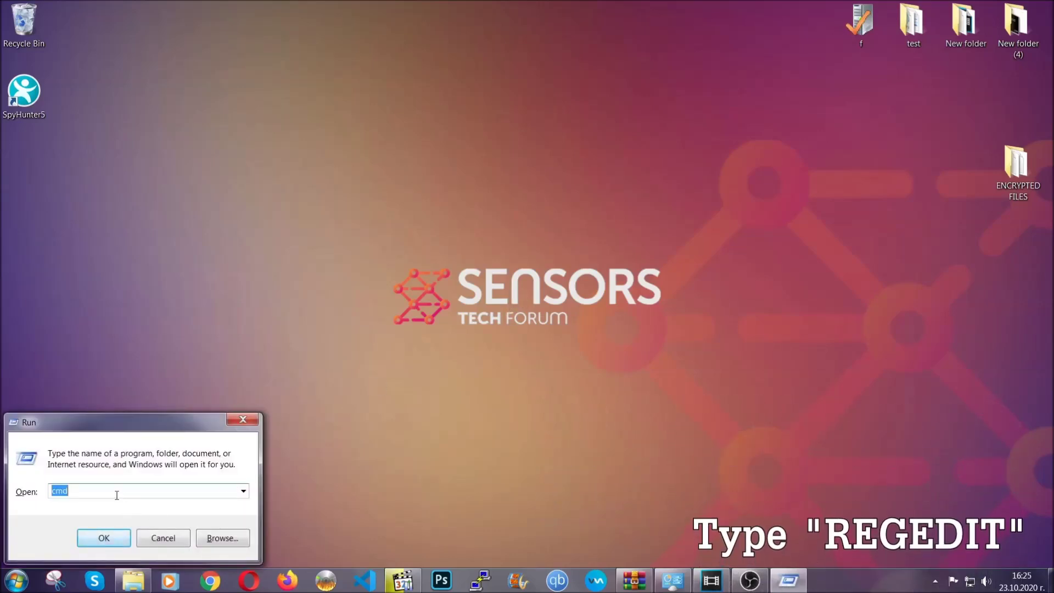
{"action": "key", "text": "BackSpace"}
{"action": "key", "text": "BackSpace"}
{"action": "key", "text": "BackSpace"}
{"action": "type", "text": "REG"}
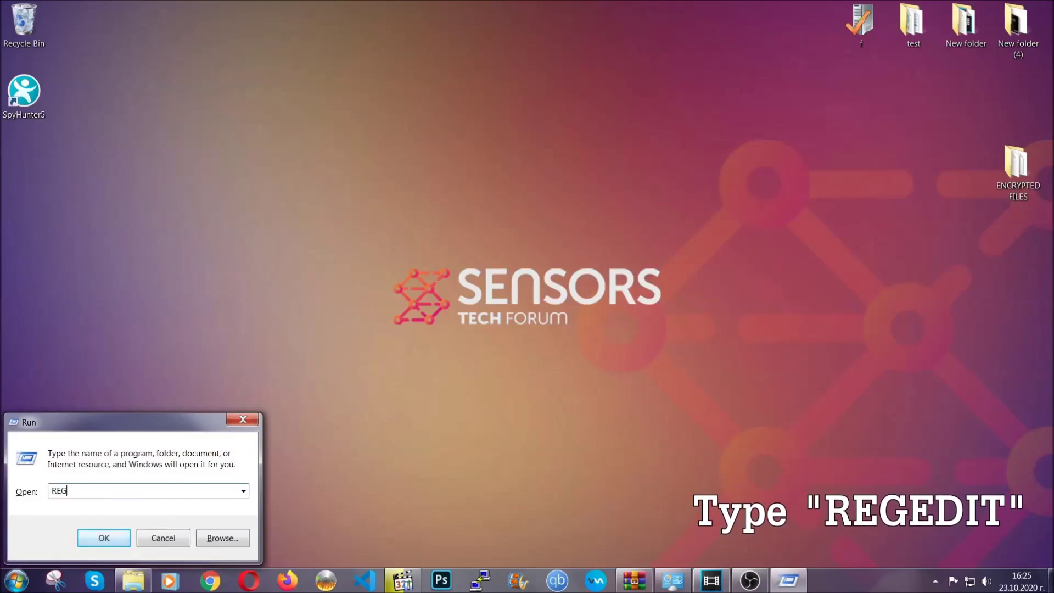
{"action": "type", "text": "EDIT"}
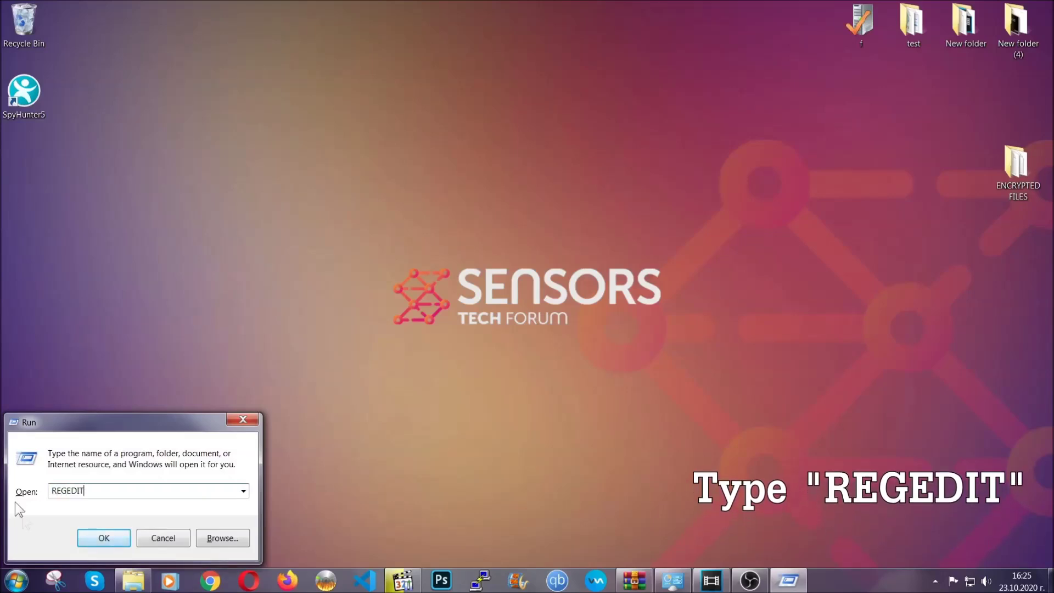
{"action": "left_click", "coordinate": [93, 536]}
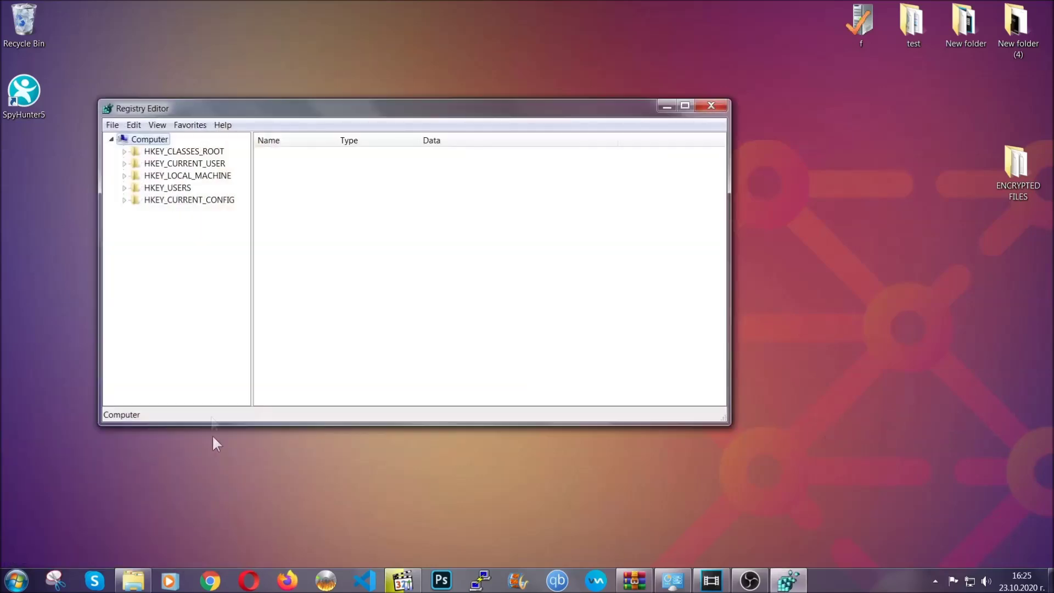
- Export the whole registry, range All, to the Desktop as BACKUP.reg
{"action": "left_click", "coordinate": [112, 124]}
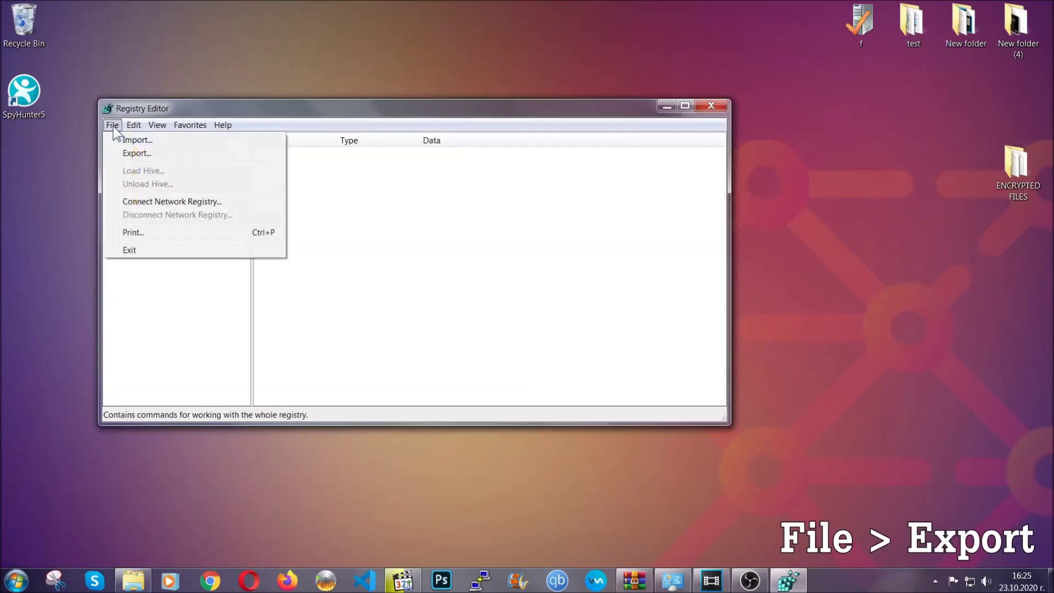
{"action": "left_click", "coordinate": [137, 153]}
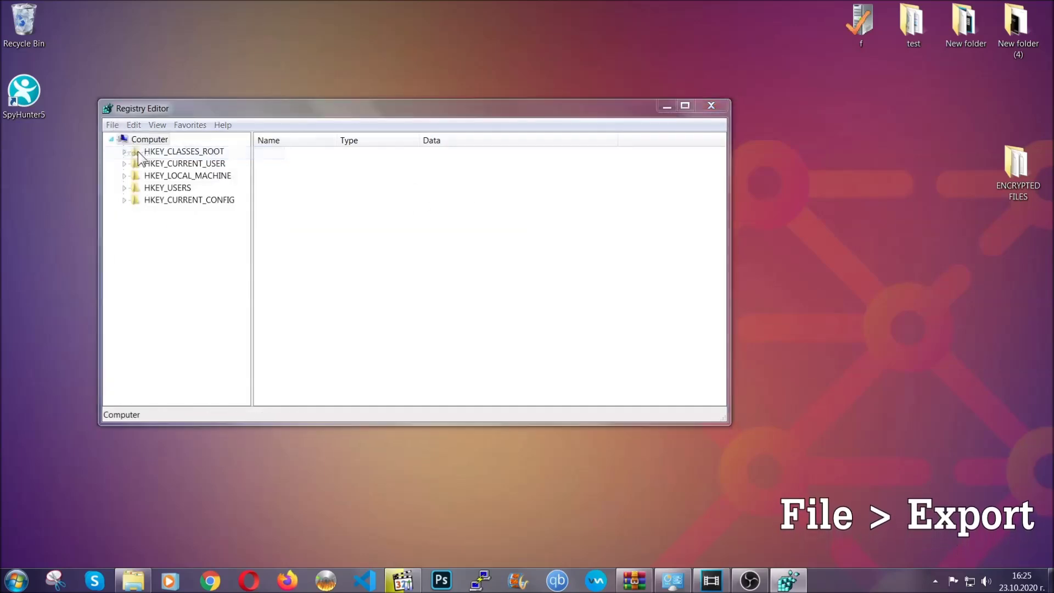
{"action": "left_click", "coordinate": [143, 236]}
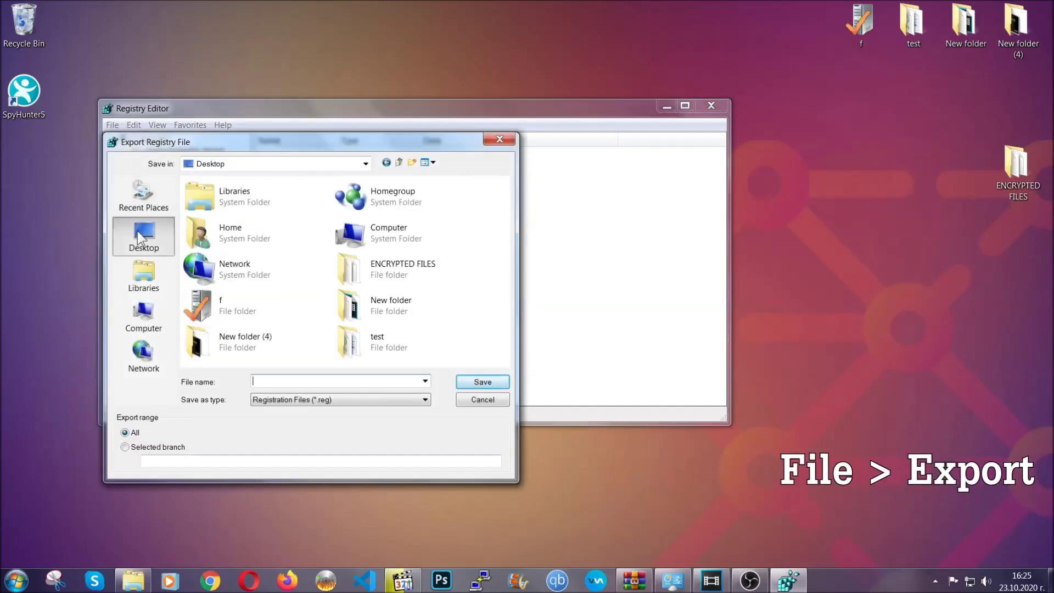
{"action": "left_click", "coordinate": [125, 434]}
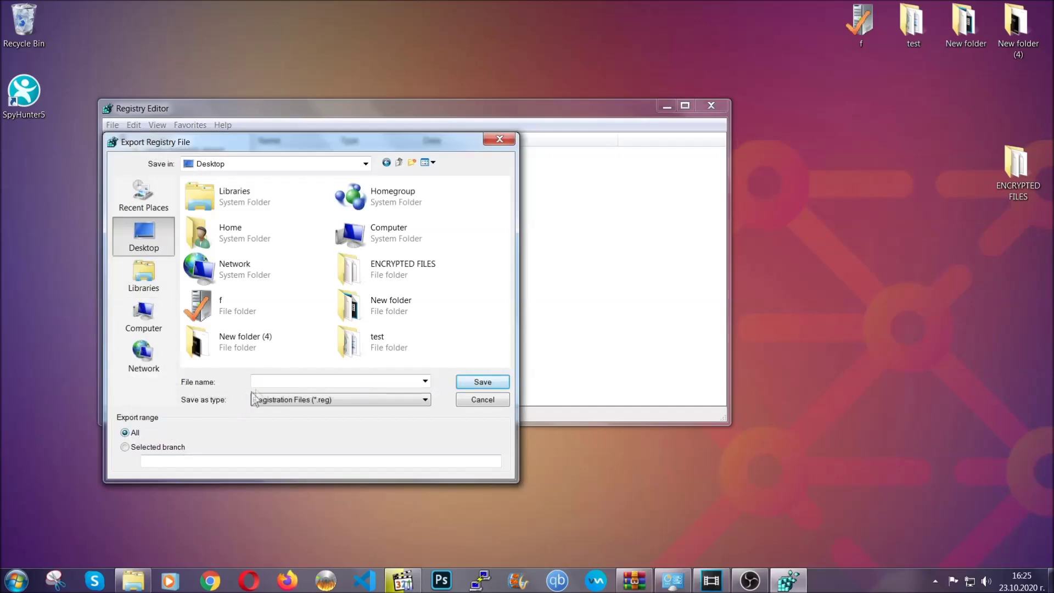
{"action": "left_click", "coordinate": [268, 381]}
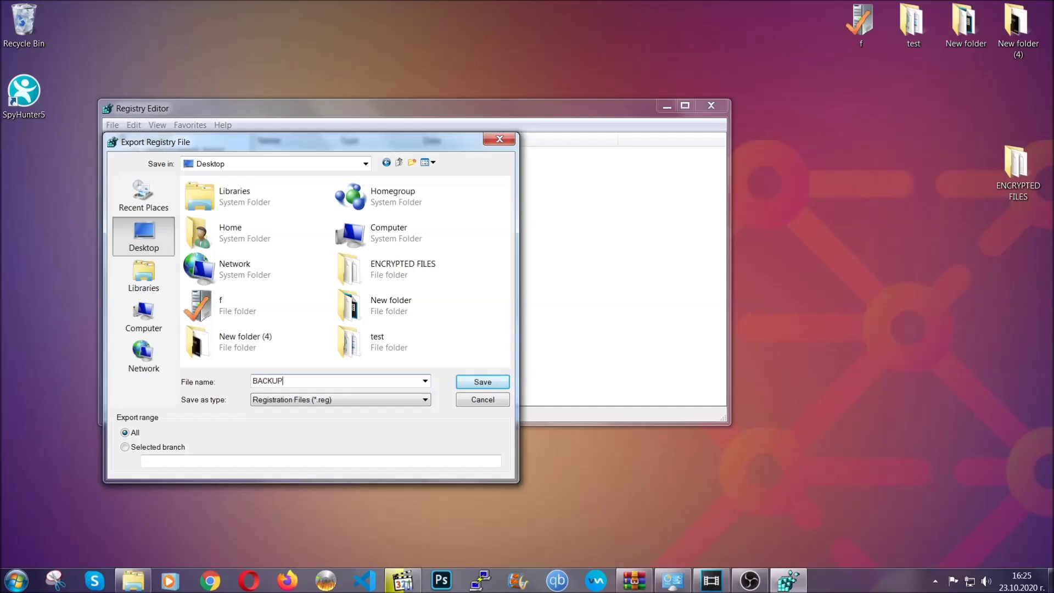
{"action": "left_click", "coordinate": [475, 383]}
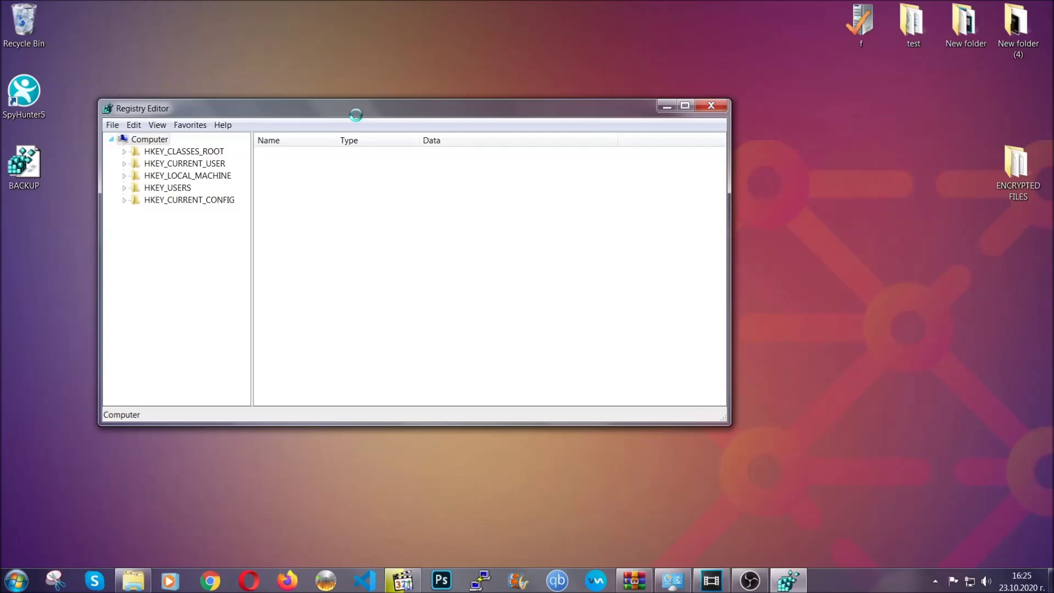
- Reposition the Registry Editor window and open then dismiss the File menu
{"action": "left_click_drag", "start_coordinate": [355, 115], "coordinate": [459, 149]}
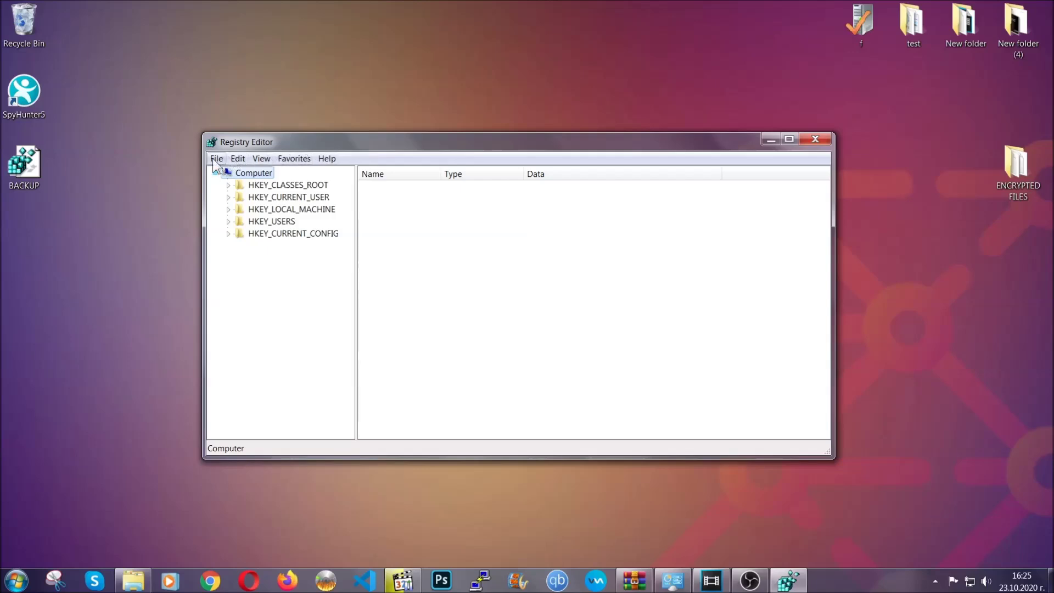
{"action": "left_click", "coordinate": [216, 158]}
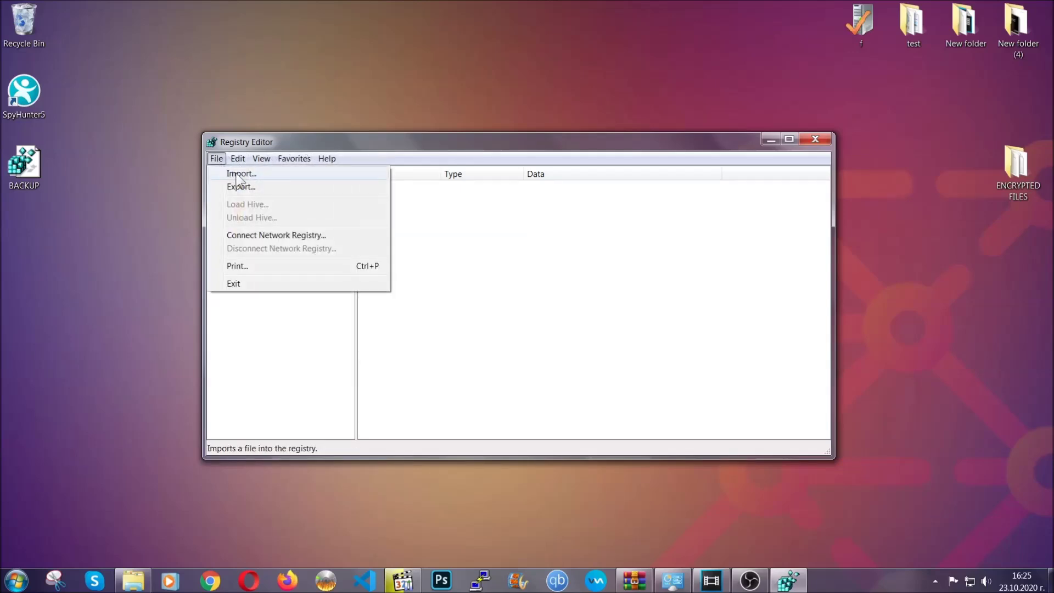
{"action": "left_click", "coordinate": [217, 159]}
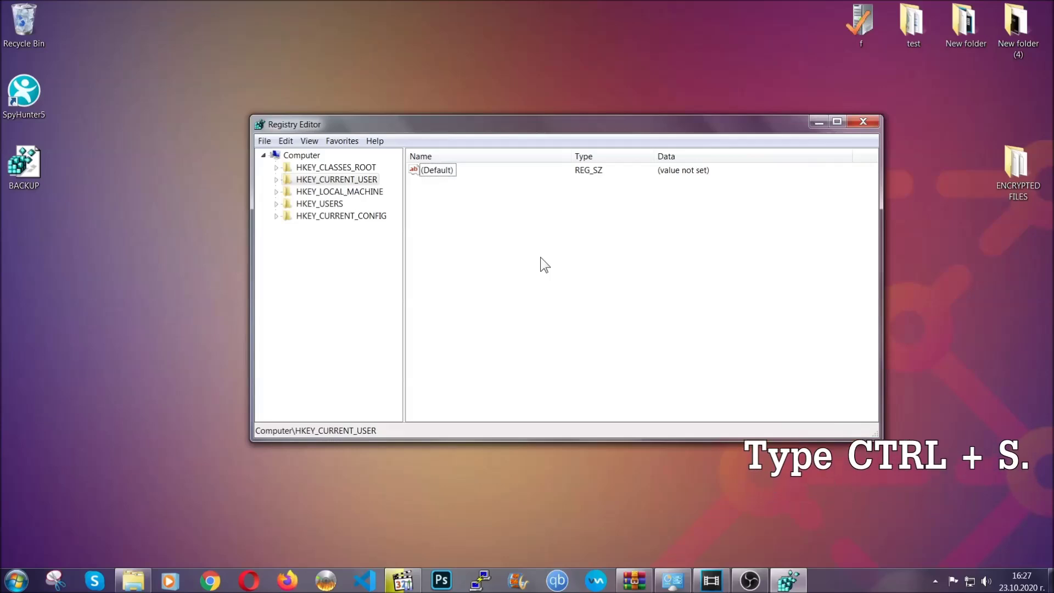
- Search the registry for the RunOnce key and open the Run key beside it
{"action": "key", "text": "ctrl+f"}
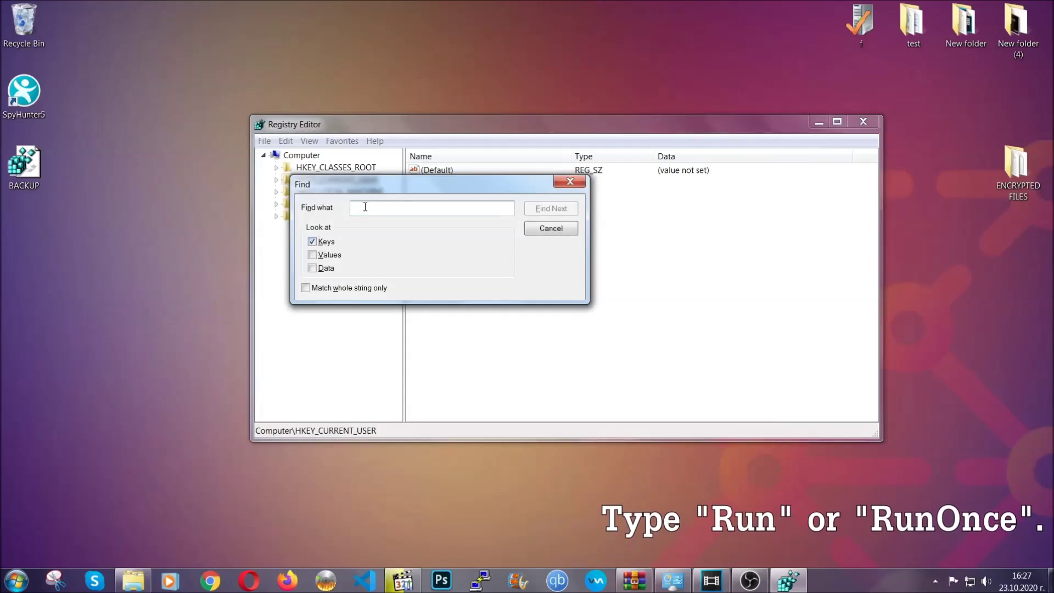
{"action": "type", "text": "RunO"}
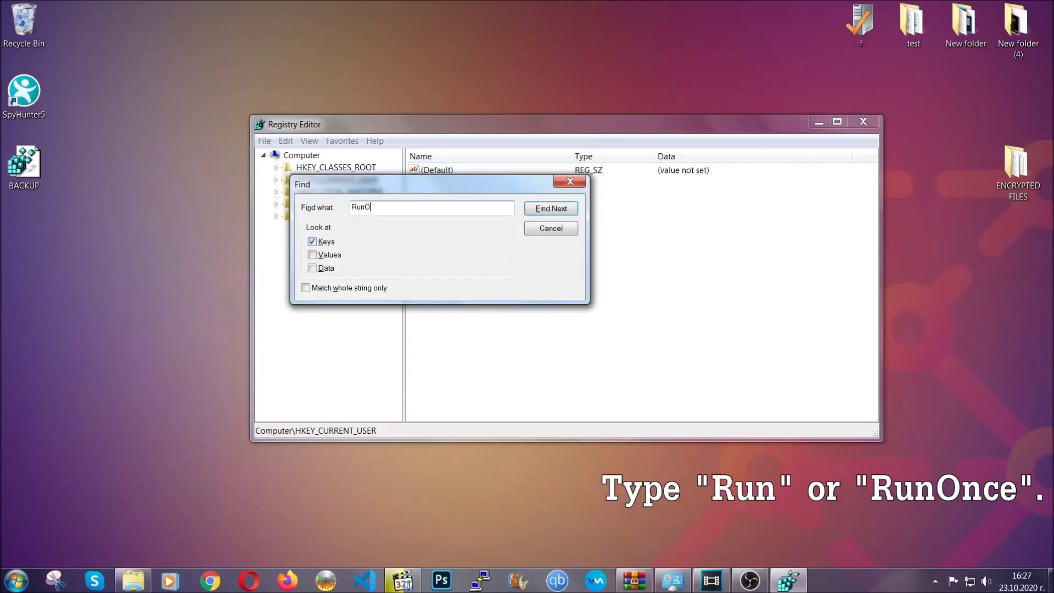
{"action": "type", "text": "nce"}
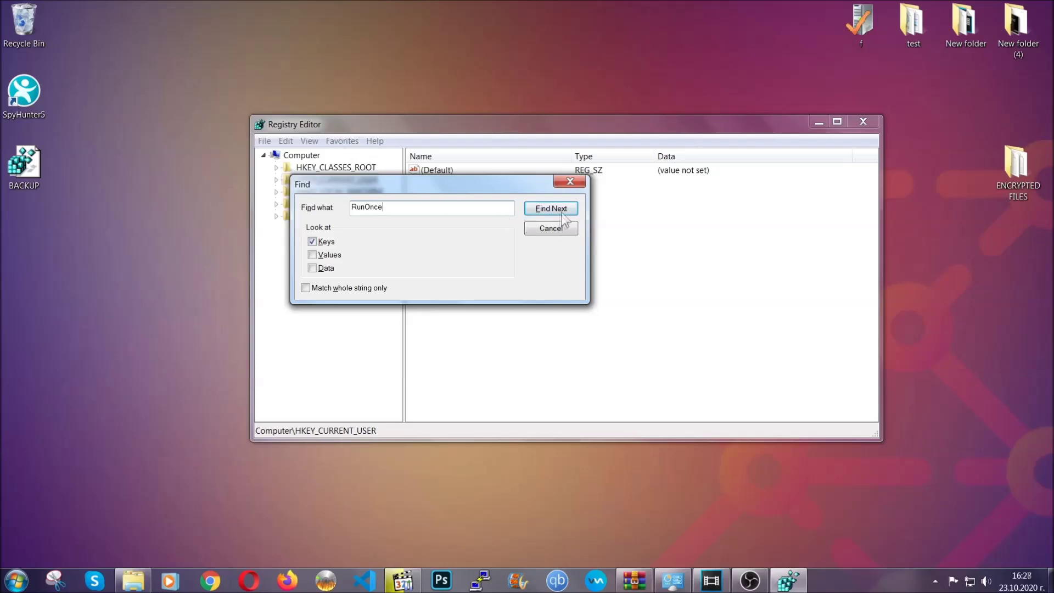
{"action": "left_click", "coordinate": [564, 212]}
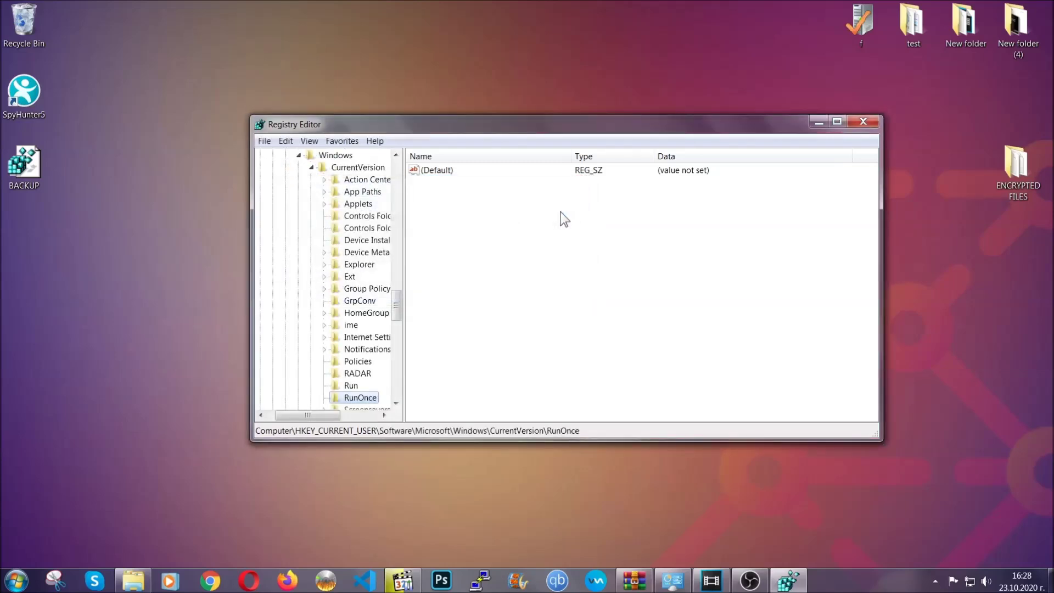
{"action": "left_click_drag", "start_coordinate": [401, 296], "coordinate": [399, 323]}
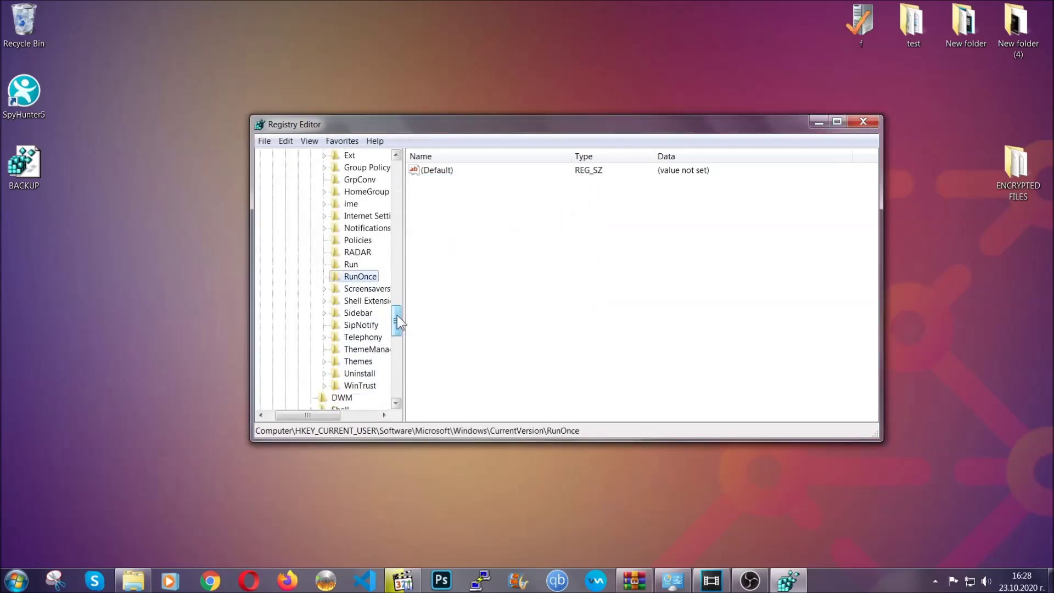
{"action": "left_click", "coordinate": [351, 265]}
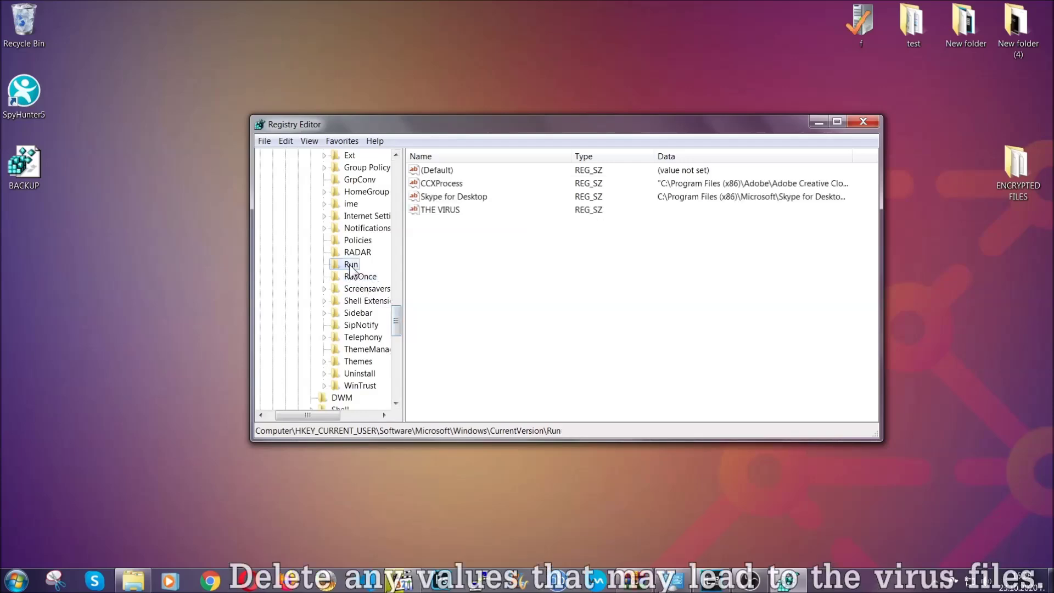
- Delete THE VIRUS value from the Run key, confirm, and close Registry Editor
{"action": "left_click", "coordinate": [435, 211]}
{"action": "right_click", "coordinate": [435, 212]}
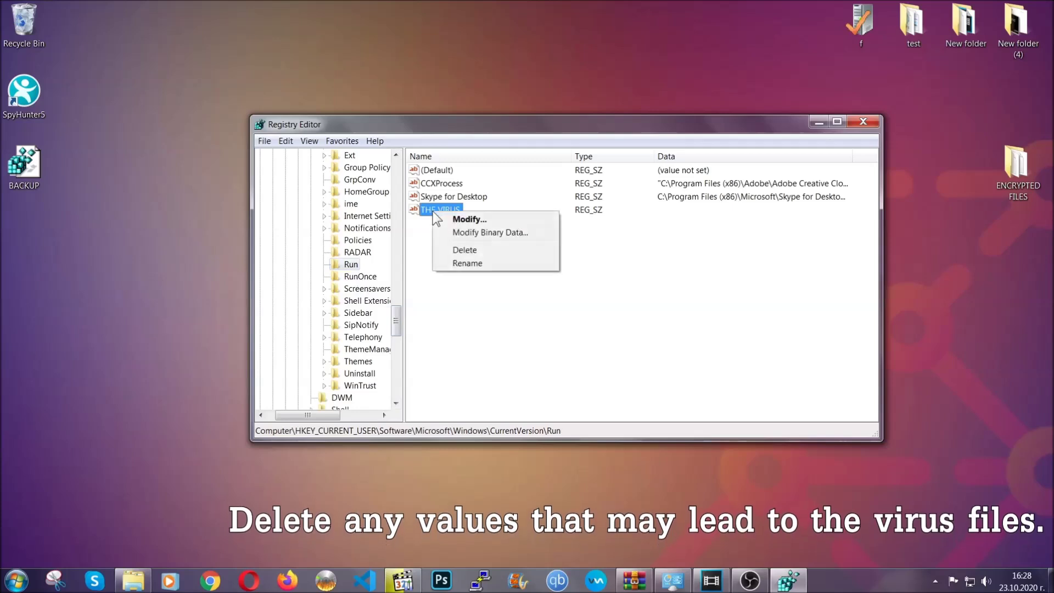
{"action": "left_click", "coordinate": [463, 250]}
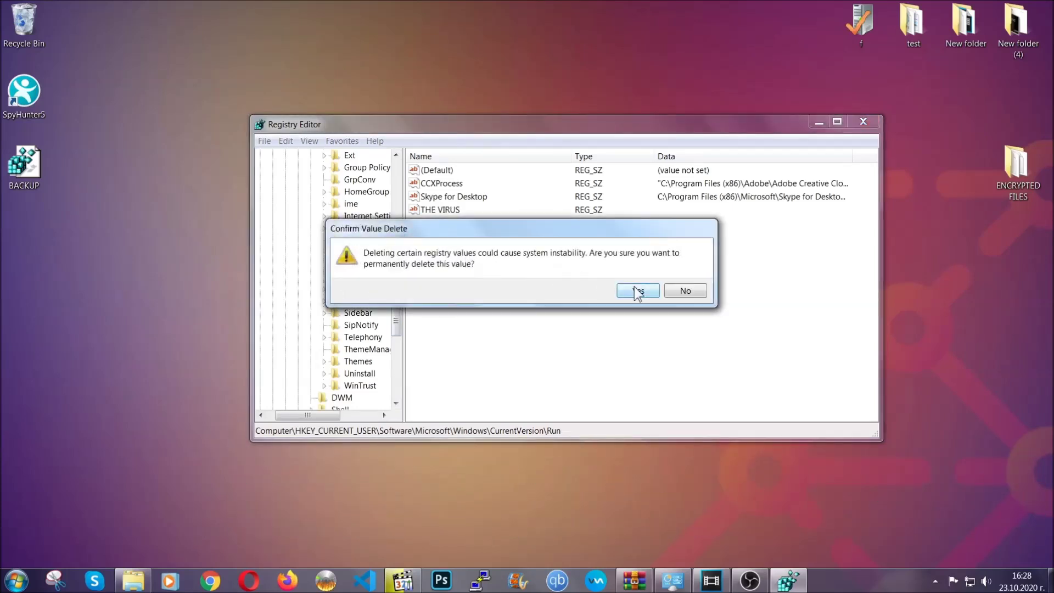
{"action": "left_click", "coordinate": [638, 291]}
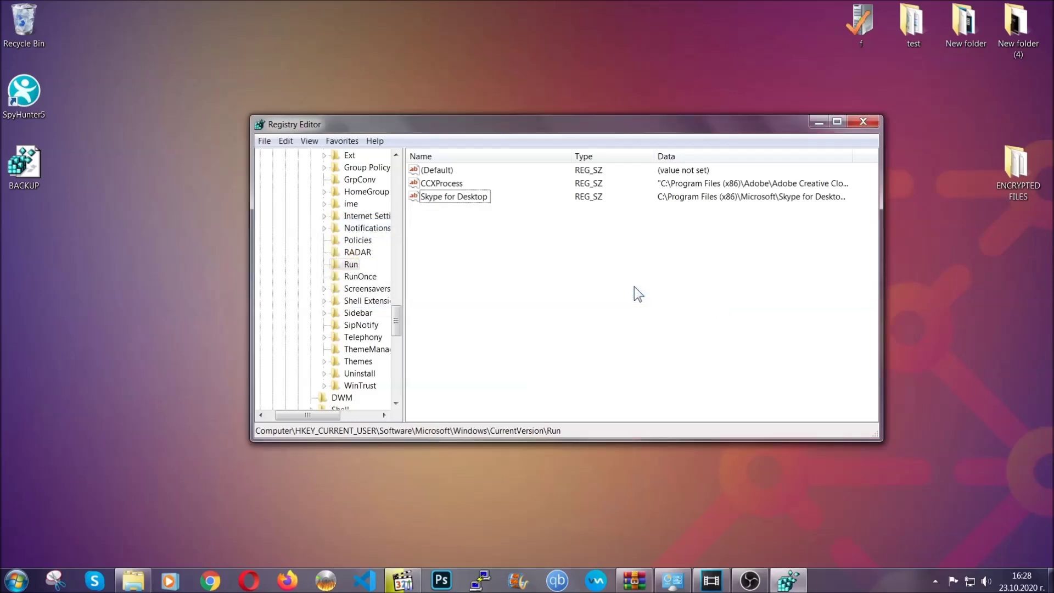
{"action": "left_click", "coordinate": [875, 123]}
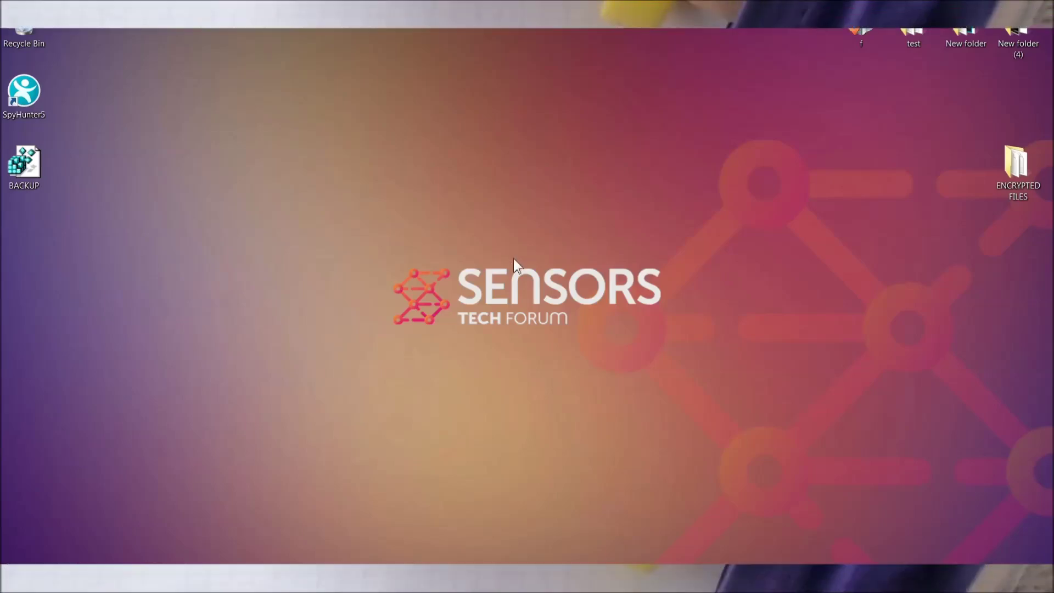